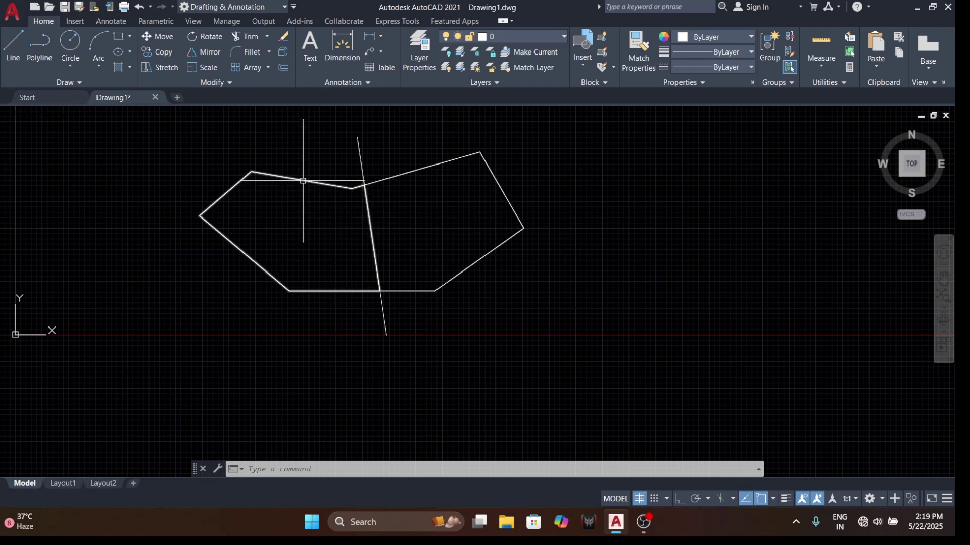
- List the properties of the left part of the divided polygon to check its area
{"action": "left_click", "coordinate": [303, 183]}
{"action": "left_click", "coordinate": [393, 177]}
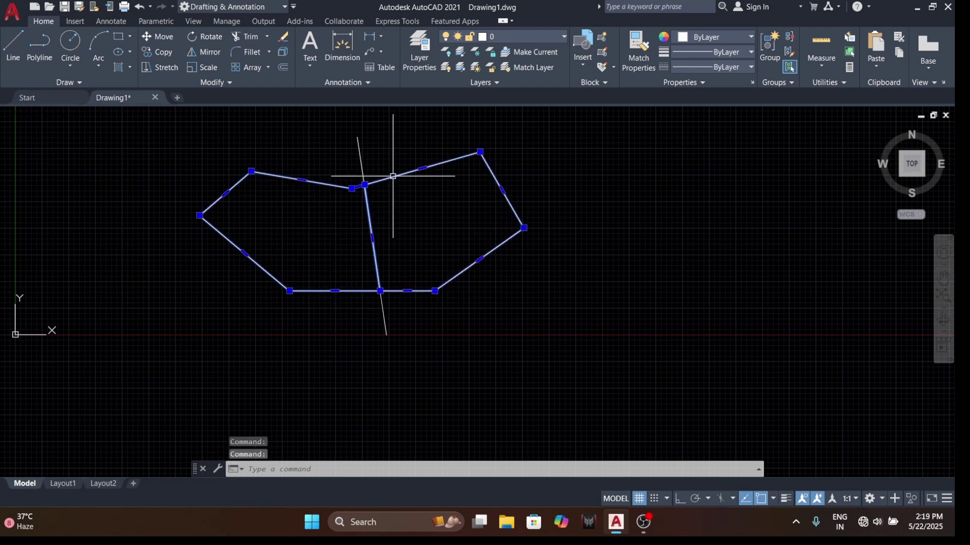
{"action": "key", "text": "Escape"}
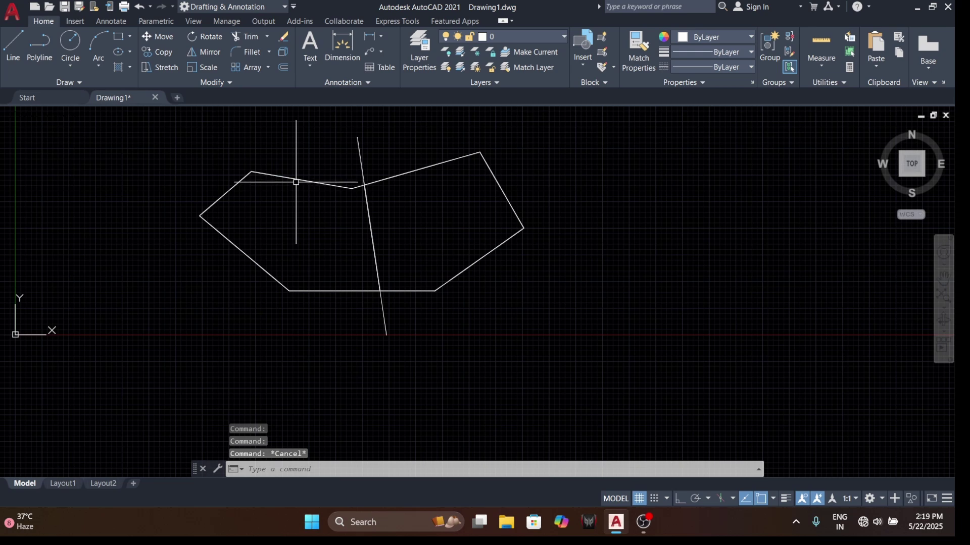
{"action": "left_click", "coordinate": [297, 181]}
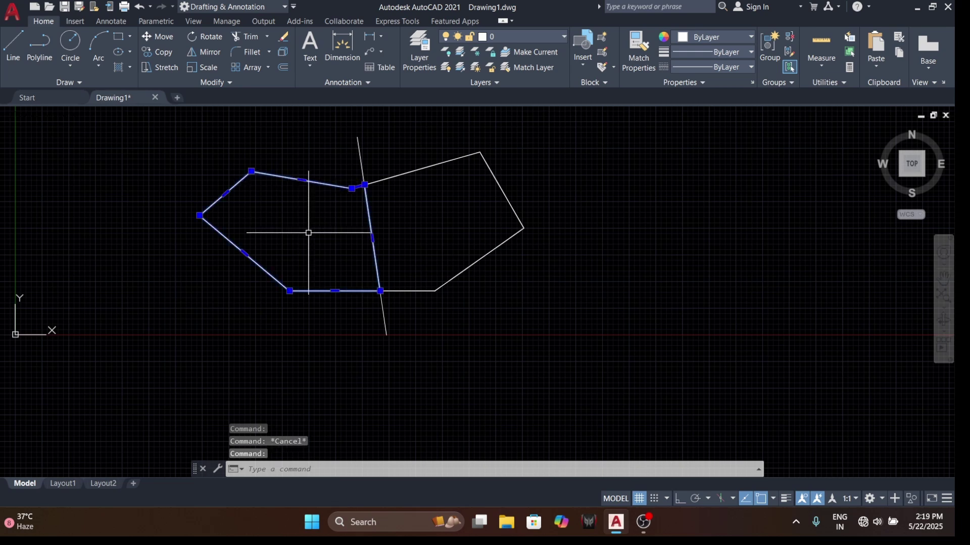
{"action": "type", "text": "li"}
{"action": "key", "text": "Return"}
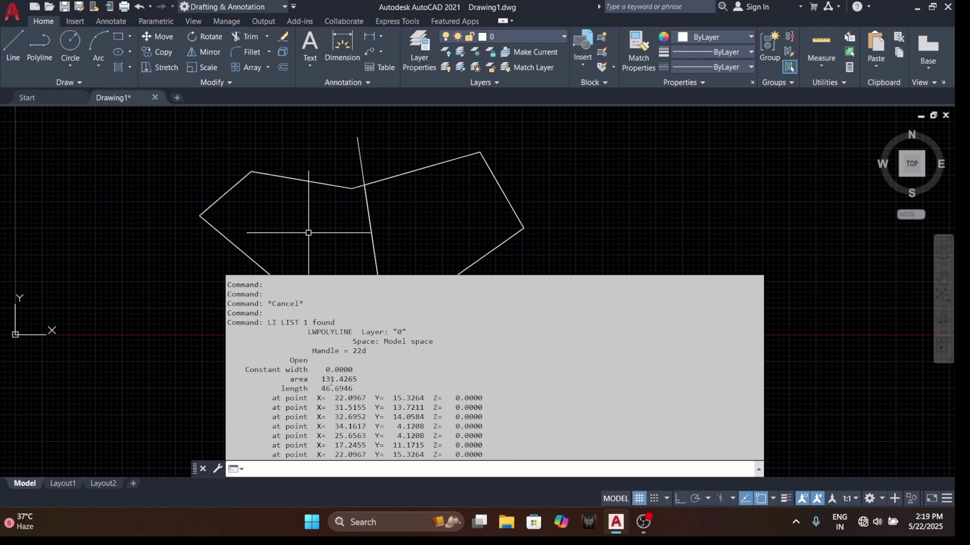
{"action": "left_click", "coordinate": [560, 245]}
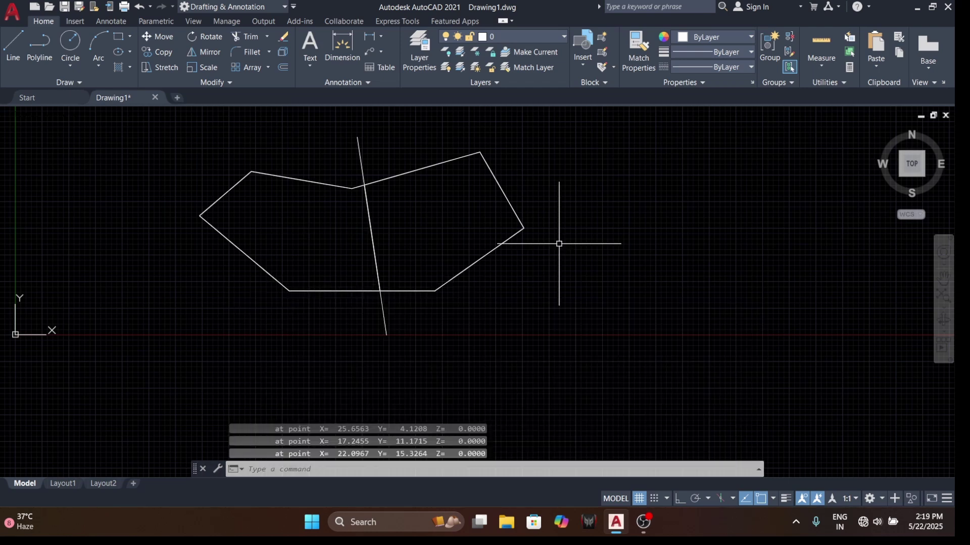
- List the properties of the right part of the divided polygon to compare its area
{"action": "left_click", "coordinate": [441, 168]}
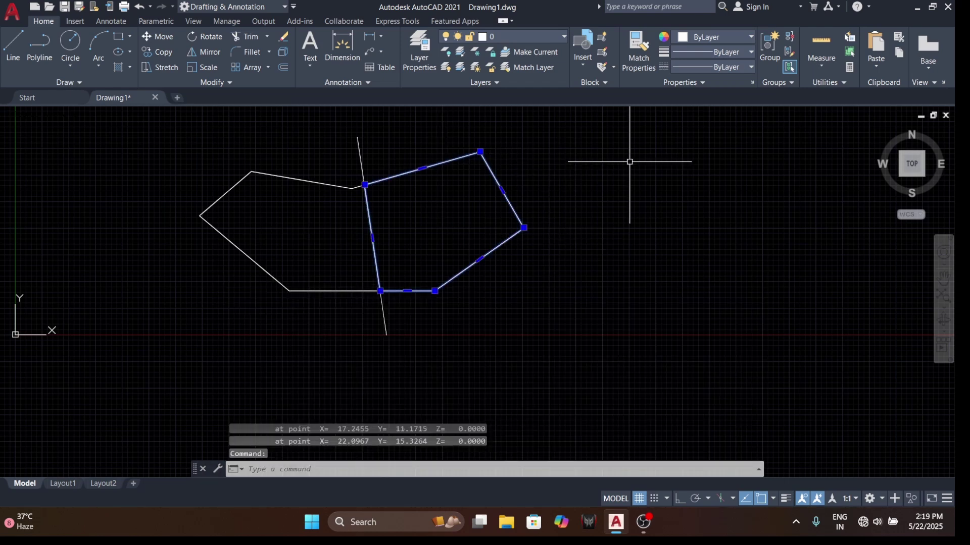
{"action": "type", "text": "LI"}
{"action": "key", "text": "Return"}
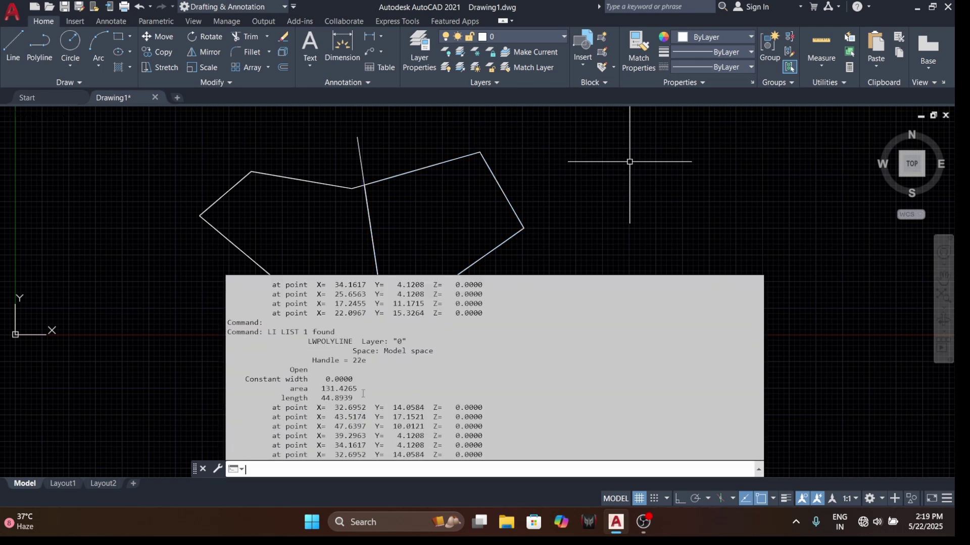
{"action": "key", "text": "Escape"}
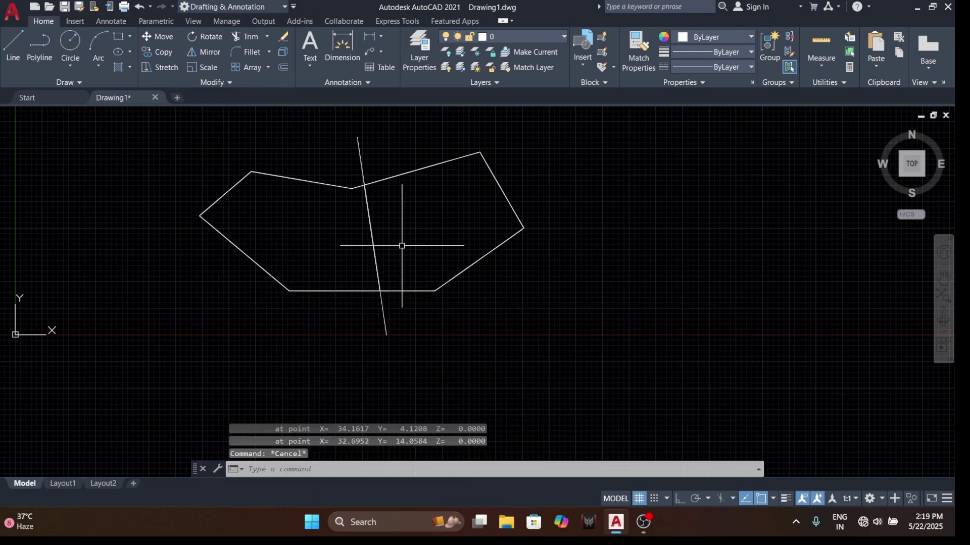
{"action": "middle_click_drag", "start_coordinate": [575, 283], "coordinate": [322, 296]}
{"action": "scroll", "coordinate": [322, 296], "scroll_direction": "down", "scroll_amount": 4}
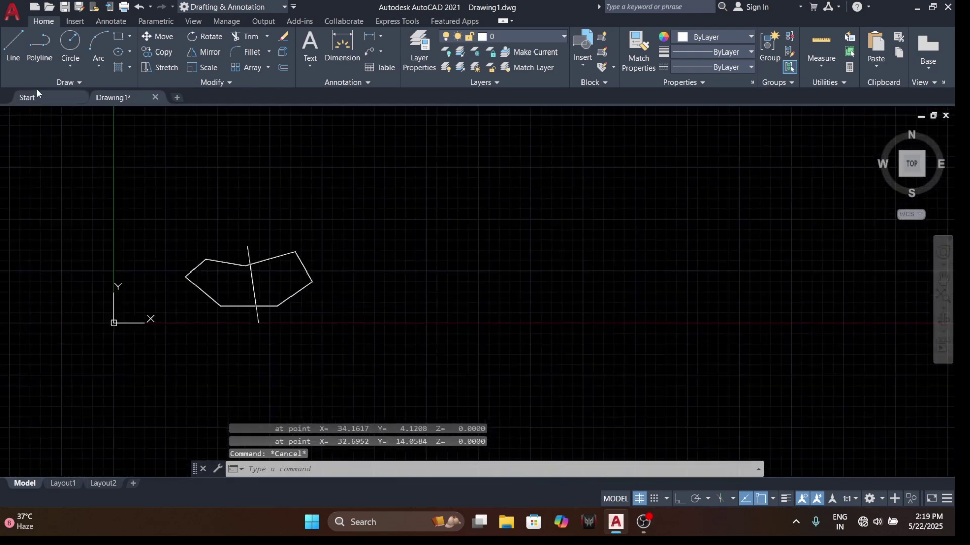
{"action": "left_click", "coordinate": [39, 44]}
{"action": "middle_click_drag", "start_coordinate": [482, 177], "coordinate": [373, 210]}
{"action": "left_click", "coordinate": [386, 228]}
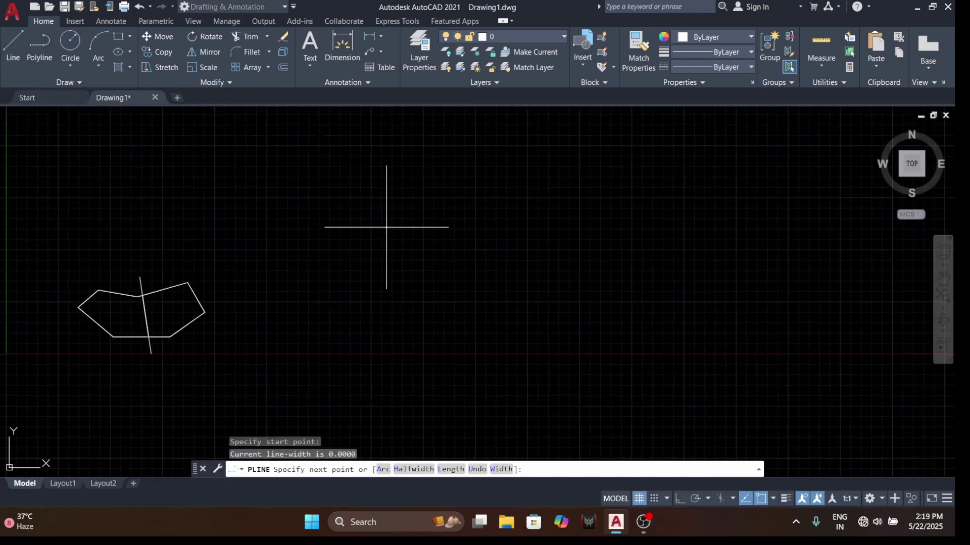
{"action": "key", "text": "F8"}
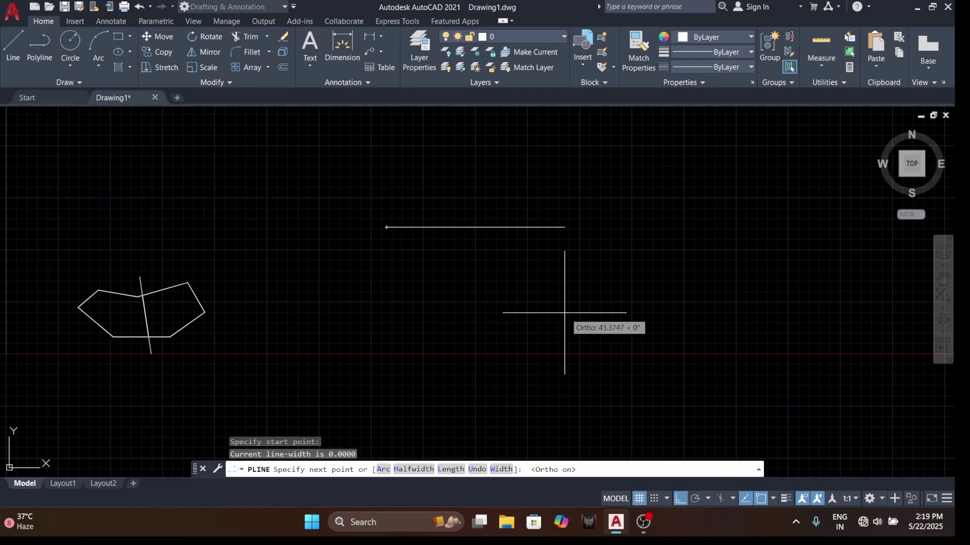
{"action": "left_click", "coordinate": [472, 238]}
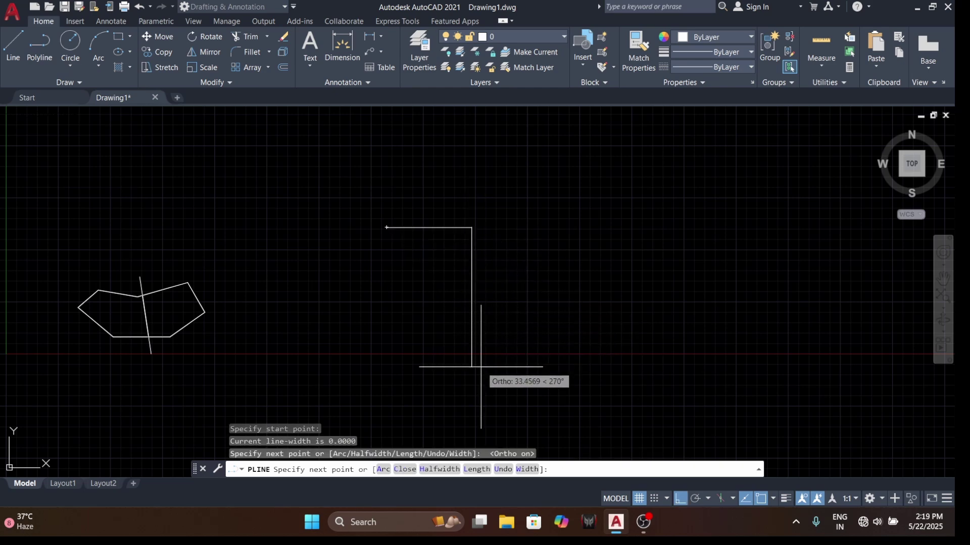
{"action": "left_click", "coordinate": [473, 370]}
{"action": "left_click", "coordinate": [40, 48]}
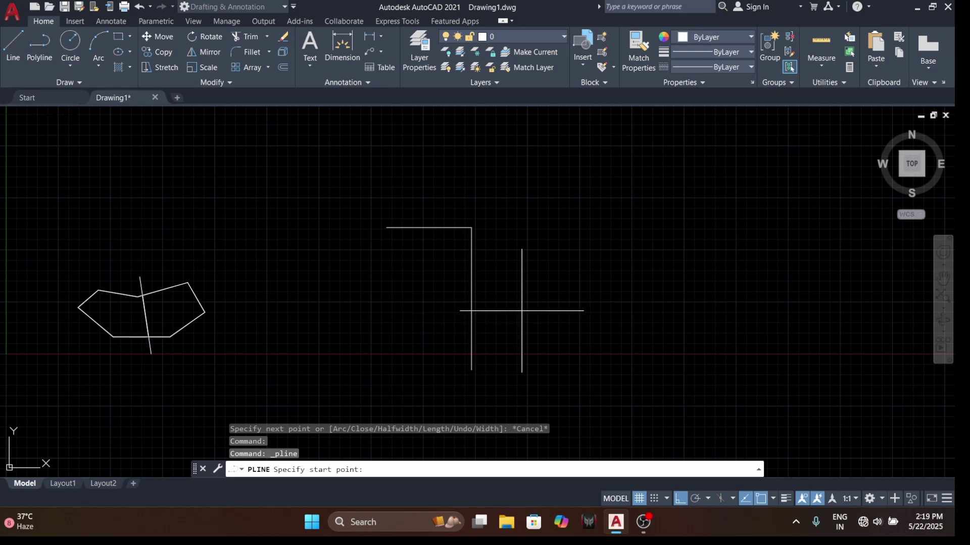
{"action": "left_click", "coordinate": [524, 309]}
{"action": "key", "text": "Escape"}
{"action": "left_click", "coordinate": [545, 292]}
{"action": "left_click", "coordinate": [394, 193]}
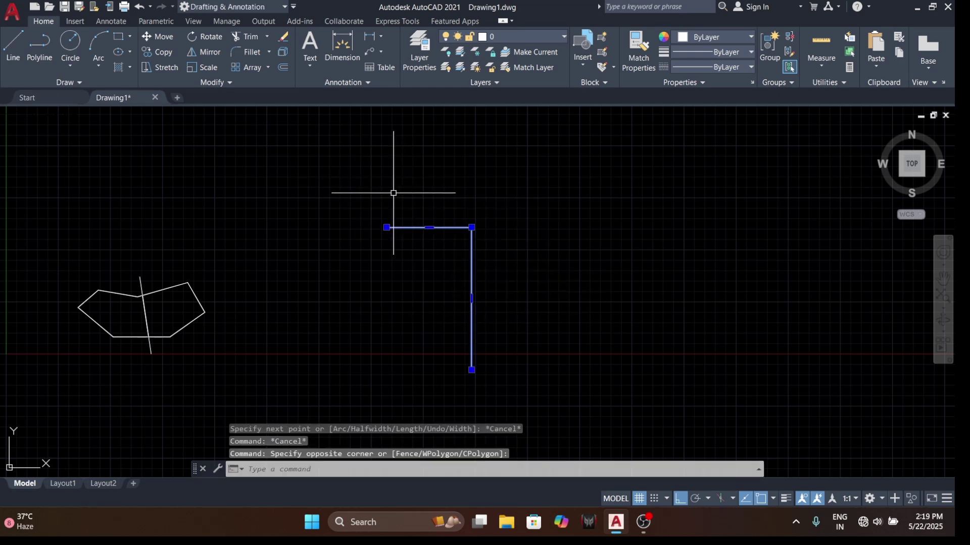
{"action": "key", "text": "Delete"}
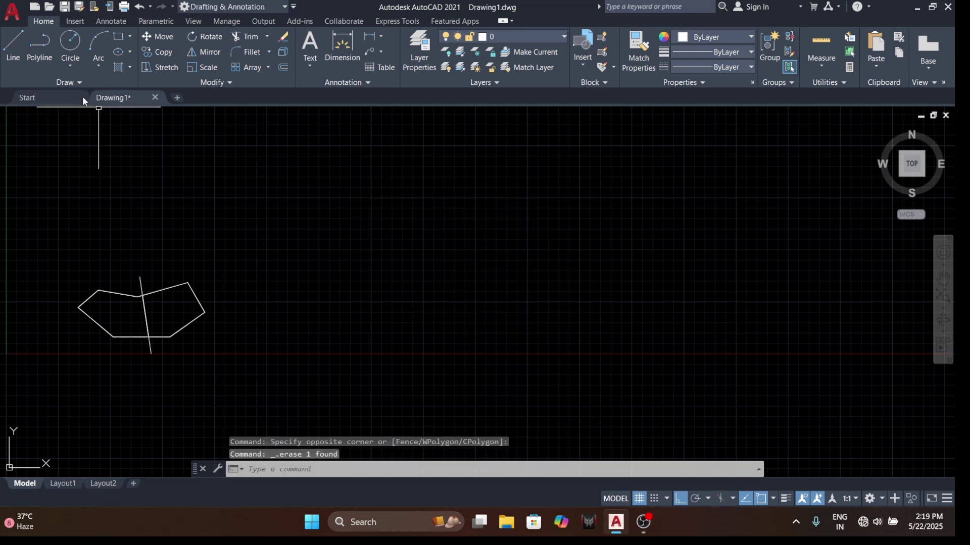
- Draw a four-sided polyline right of the divided polygon, with horizontal top, vertical right side and slanted bottom, ending at its start point
{"action": "left_click", "coordinate": [39, 48]}
{"action": "left_click", "coordinate": [380, 212]}
{"action": "left_click", "coordinate": [532, 212]}
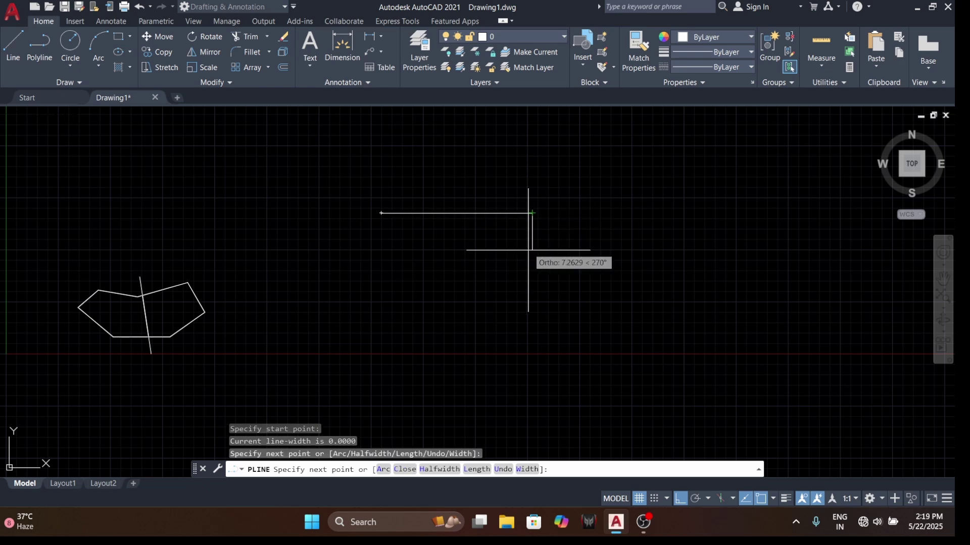
{"action": "left_click", "coordinate": [532, 409]}
{"action": "key", "text": "F8"}
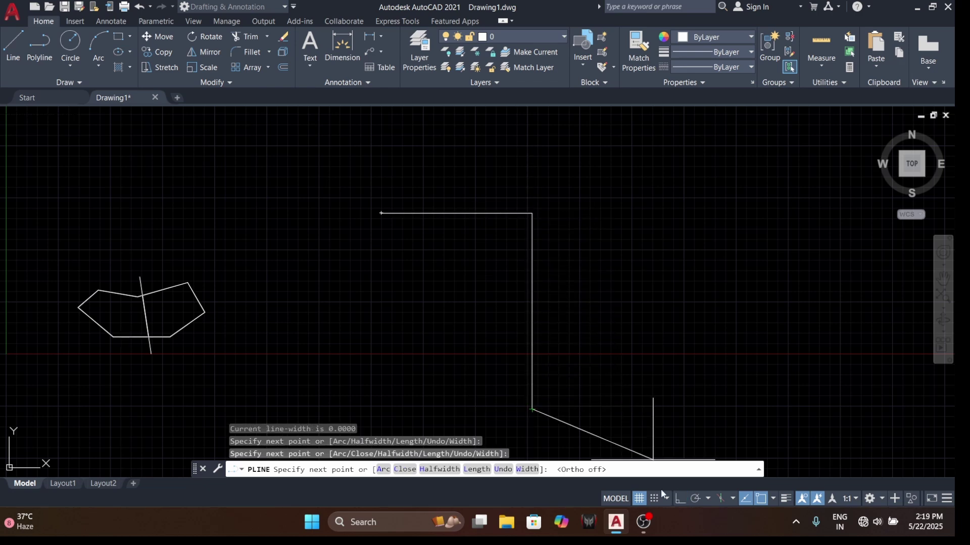
{"action": "middle_click_drag", "start_coordinate": [532, 366], "coordinate": [559, 261]}
{"action": "left_click", "coordinate": [392, 411]}
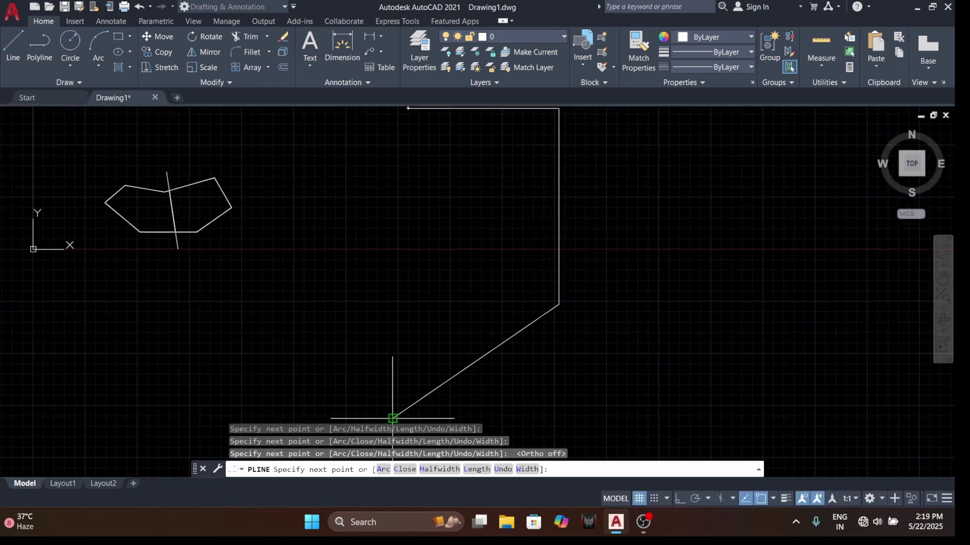
{"action": "middle_click_drag", "start_coordinate": [388, 281], "coordinate": [392, 372]}
{"action": "left_click", "coordinate": [412, 198]}
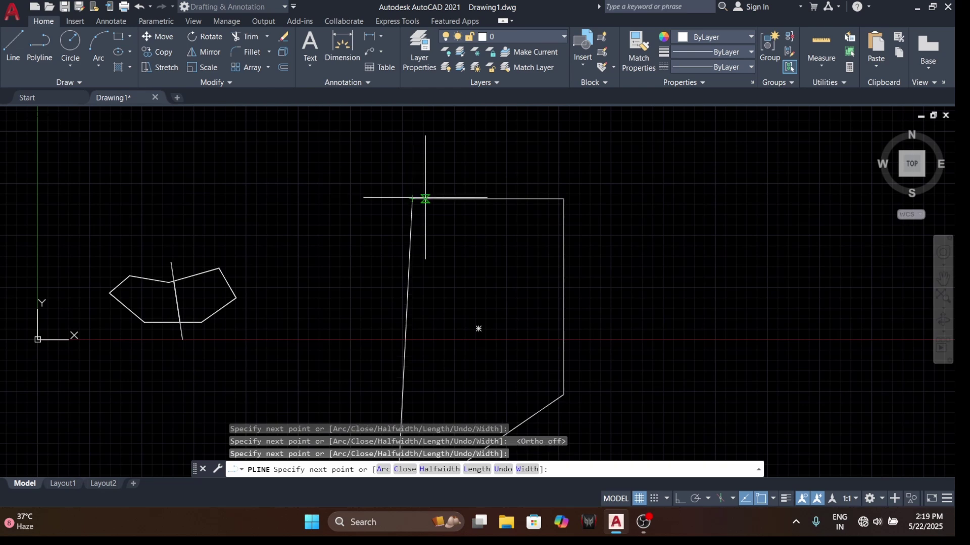
{"action": "key", "text": "Escape"}
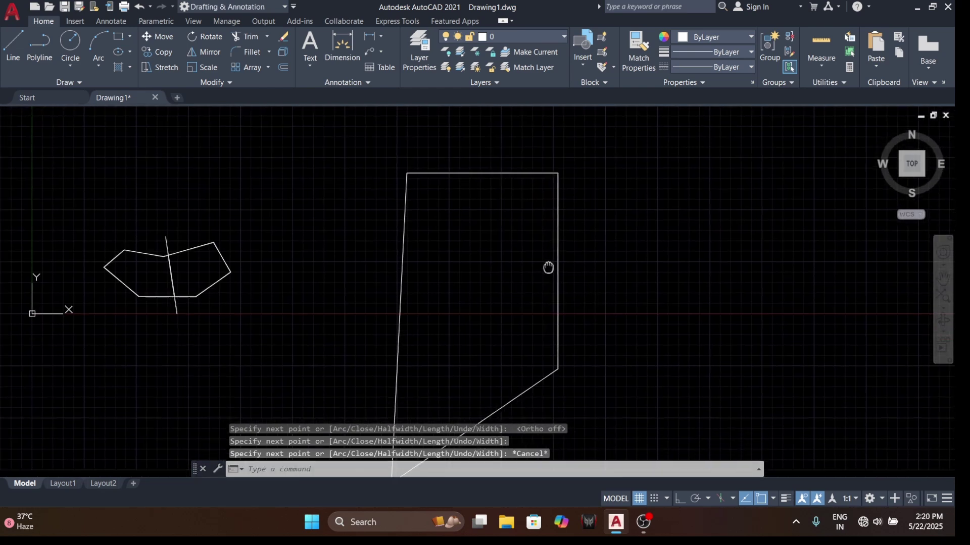
- Draw a near-vertical line through the new quadrilateral, from above its top edge to below its slanted bottom edge
{"action": "scroll", "coordinate": [549, 268], "scroll_direction": "down", "scroll_amount": 2}
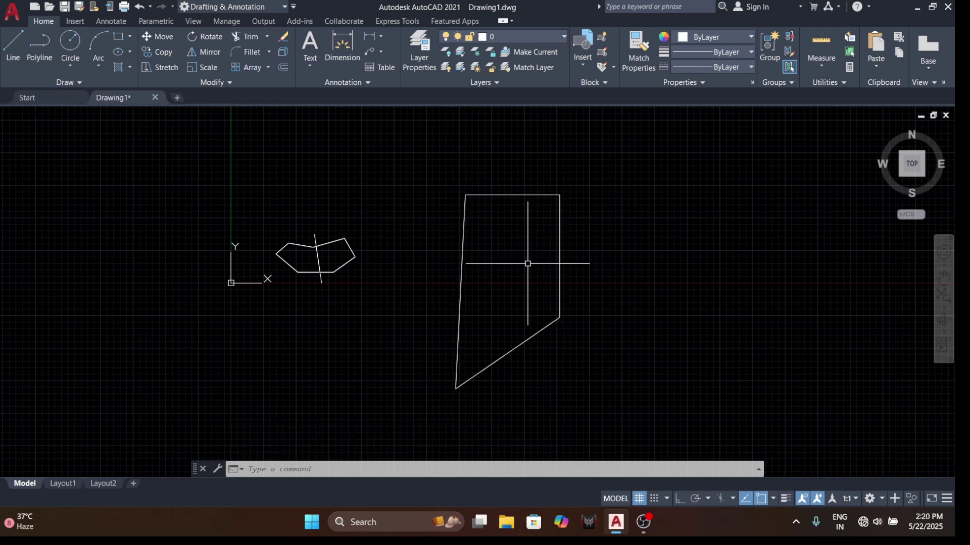
{"action": "type", "text": "l"}
{"action": "key", "text": "Return"}
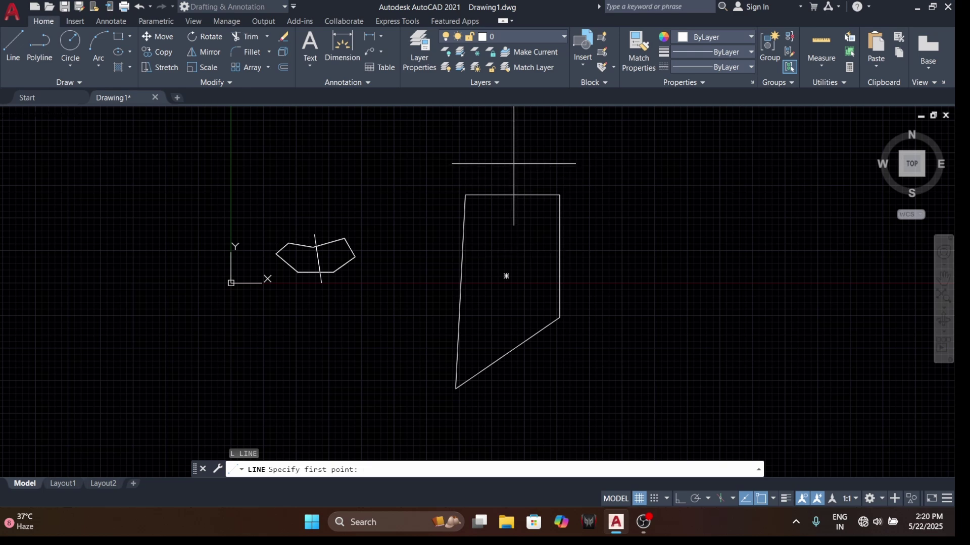
{"action": "left_click", "coordinate": [506, 276]}
{"action": "left_click", "coordinate": [498, 410]}
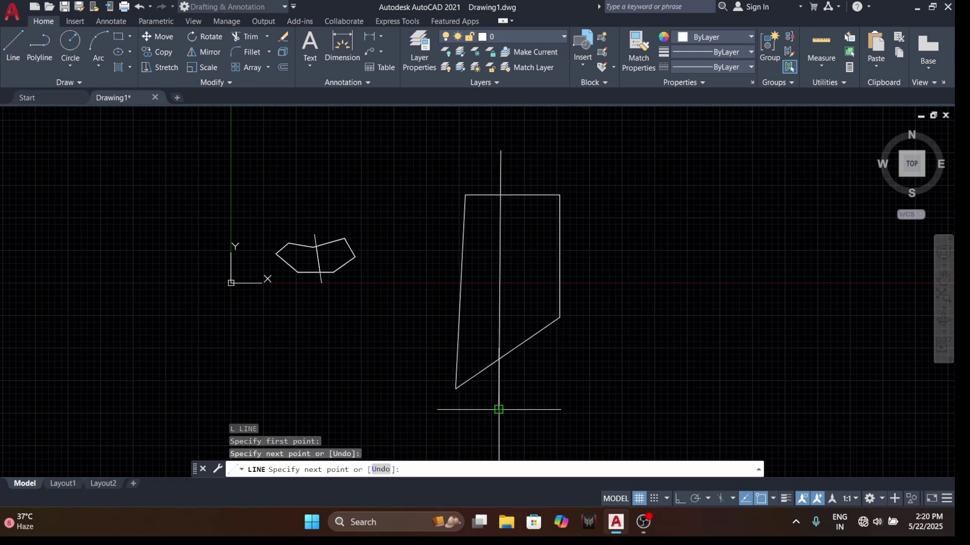
{"action": "key", "text": "Return"}
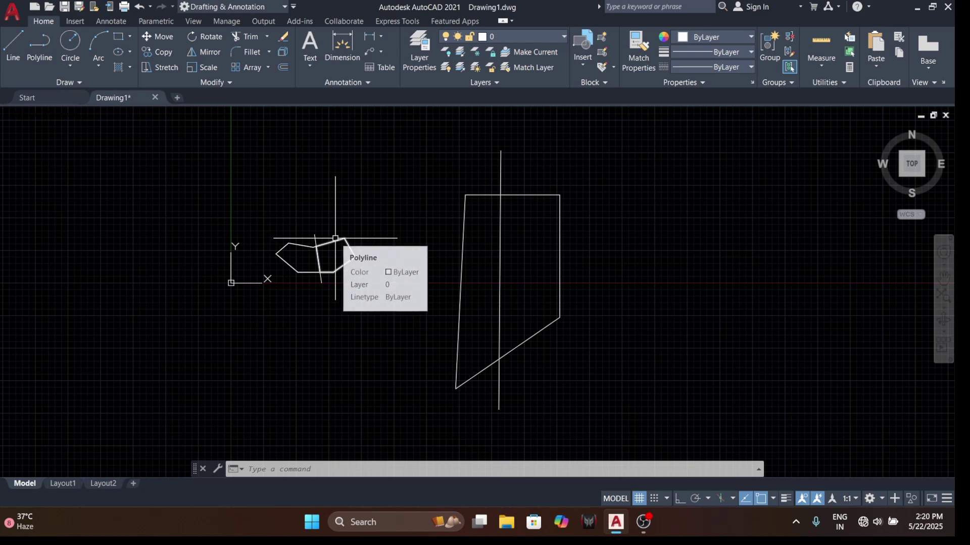
{"action": "type", "text": "Co"}
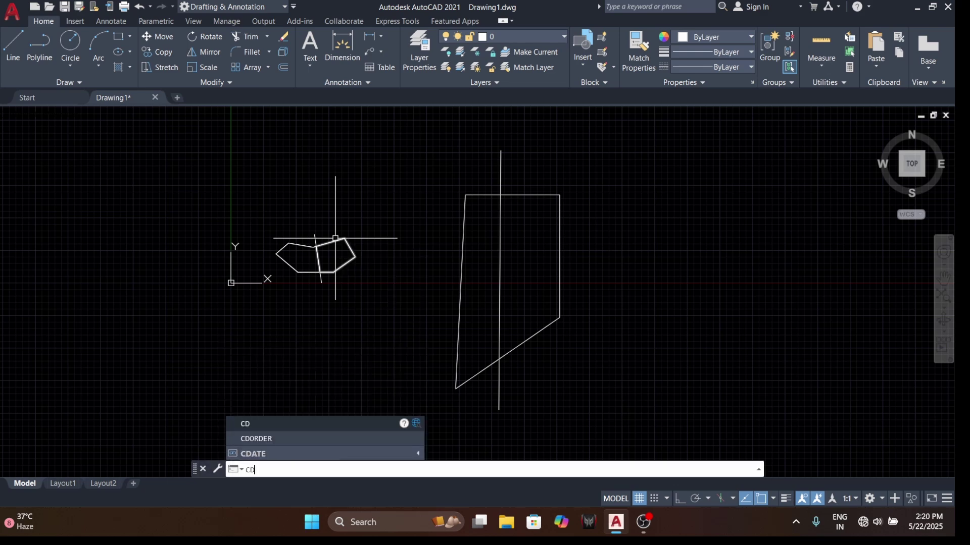
{"action": "key", "text": "Return"}
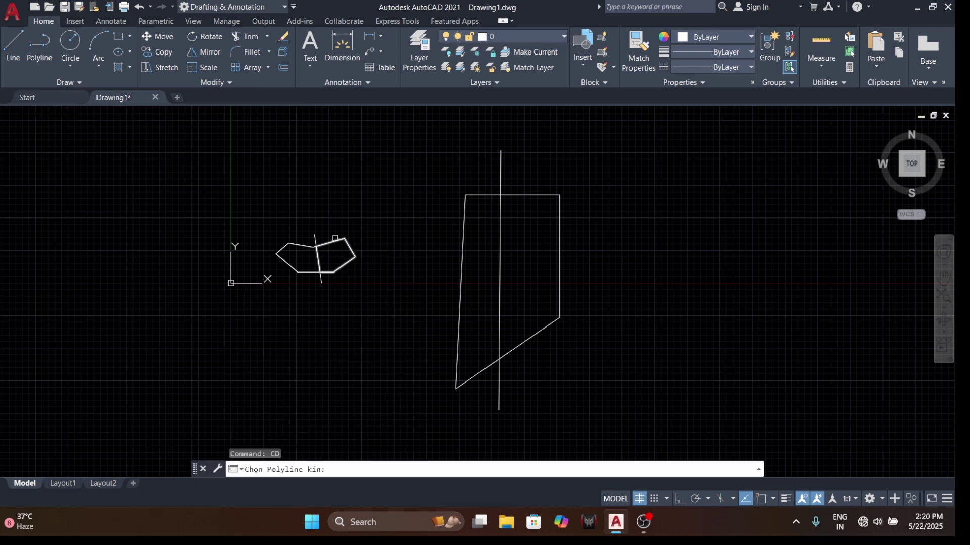
{"action": "key", "text": "Escape"}
- Load the application file CD auto divide area.VLX from the AUTO LISP folder with APPLOAD
{"action": "type", "text": "a"}
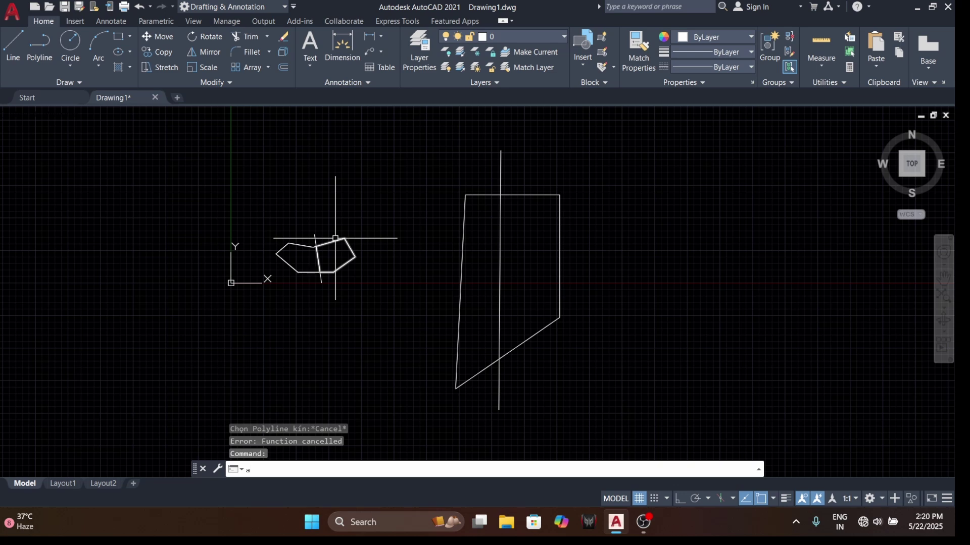
{"action": "type", "text": "p"}
{"action": "key", "text": "Return"}
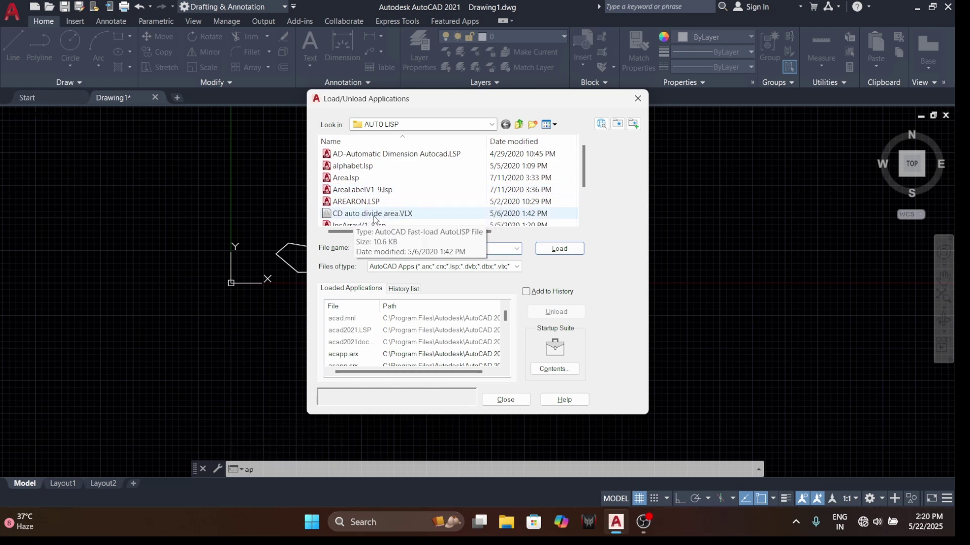
{"action": "left_click", "coordinate": [374, 214]}
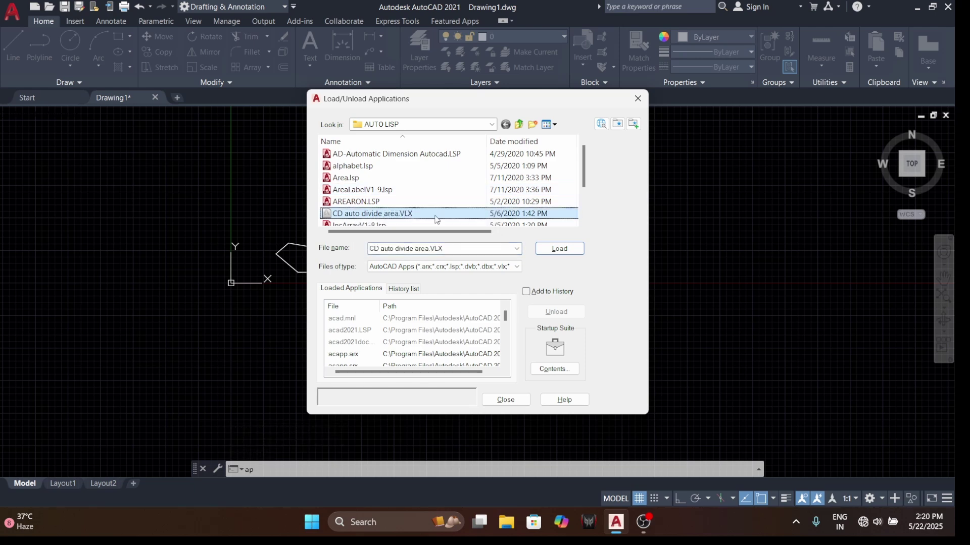
{"action": "left_click", "coordinate": [559, 249]}
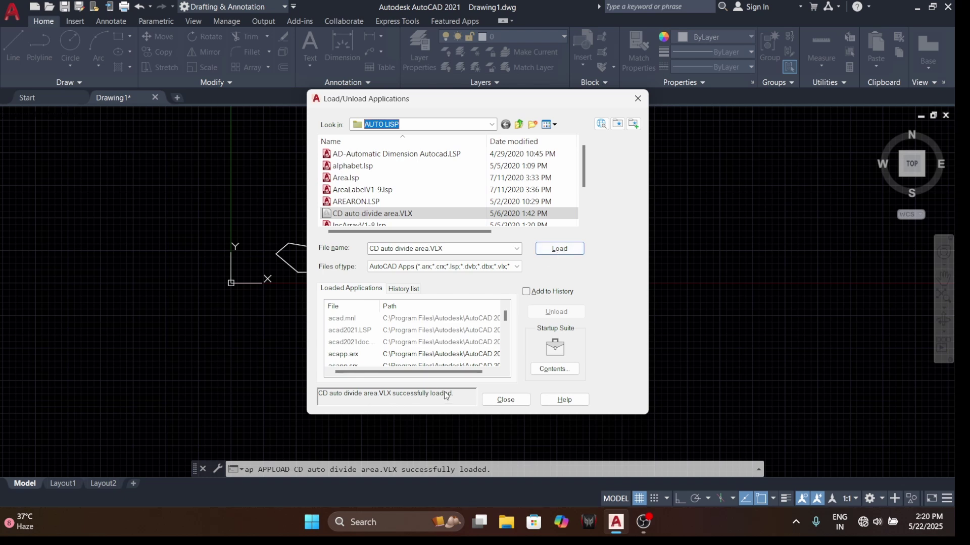
{"action": "left_click", "coordinate": [505, 400]}
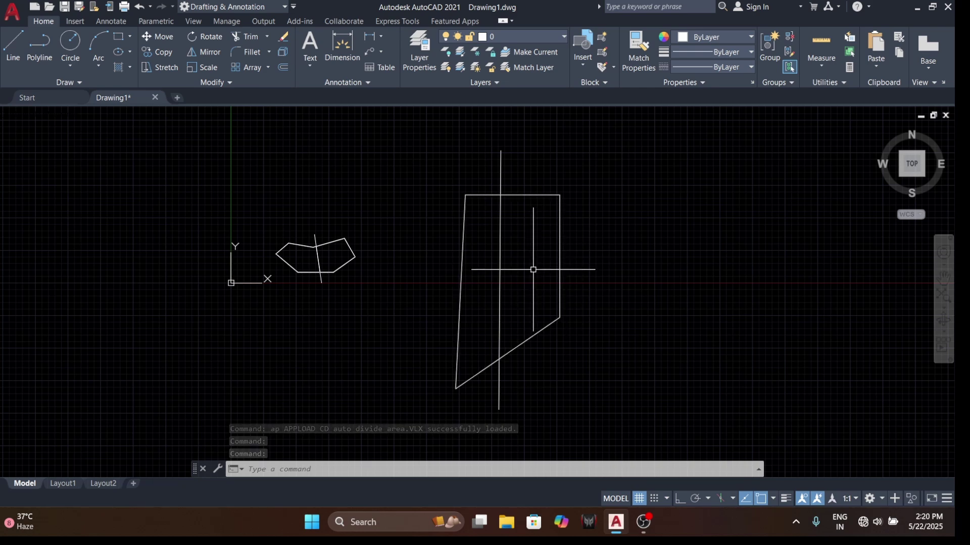
{"action": "type", "text": "c"}
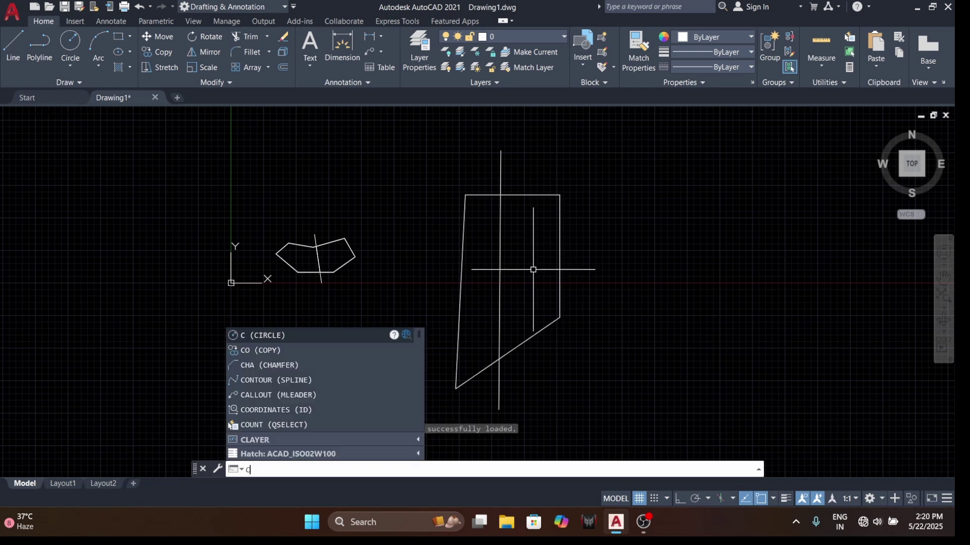
{"action": "type", "text": "d"}
{"action": "key", "text": "Return"}
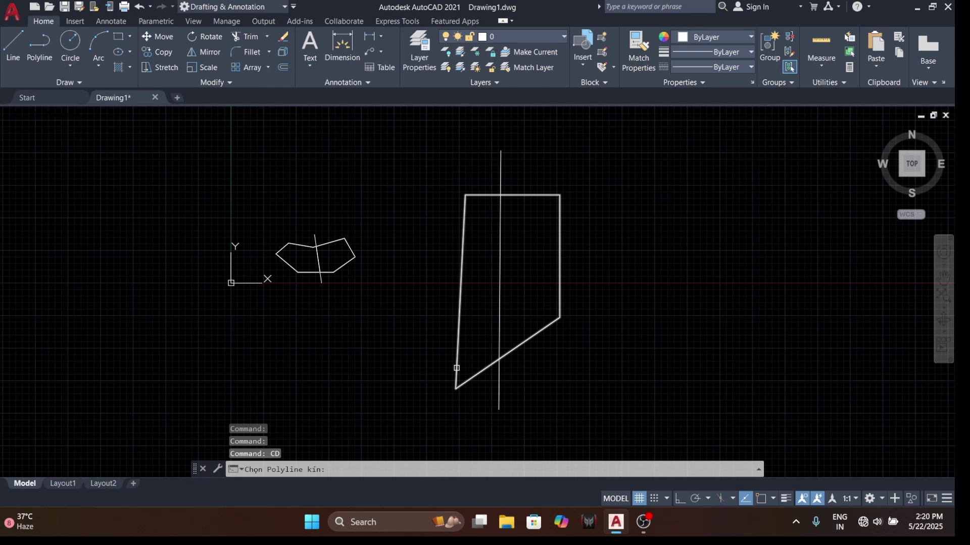
{"action": "left_click", "coordinate": [456, 368]}
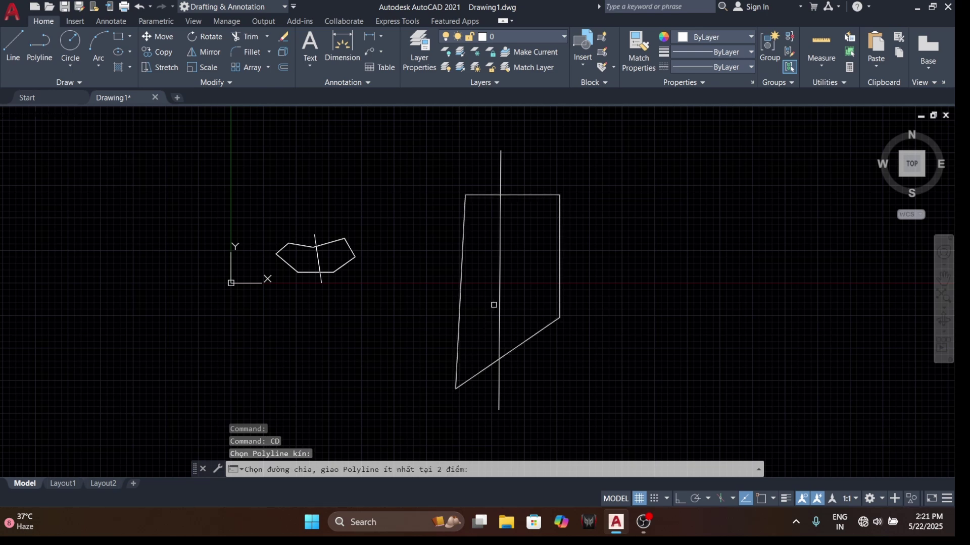
{"action": "left_click", "coordinate": [499, 305]}
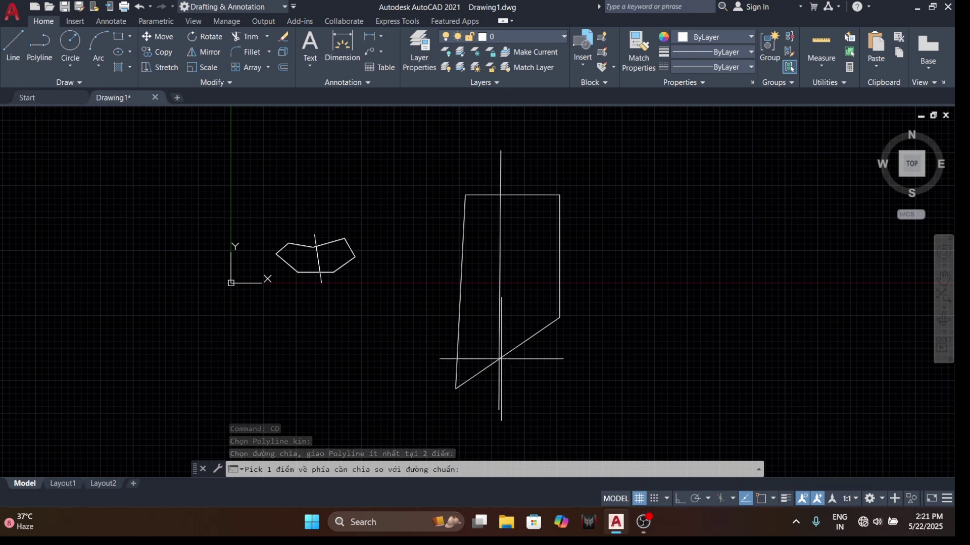
{"action": "key", "text": "Escape"}
{"action": "key", "text": "Escape"}
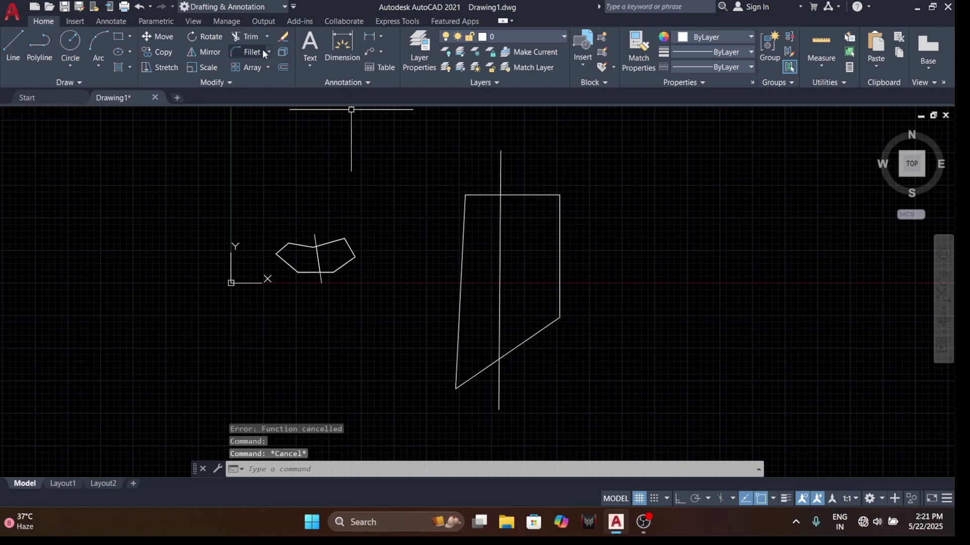
- List the properties of the four-sided polyline to read its total area
{"action": "left_click", "coordinate": [502, 195]}
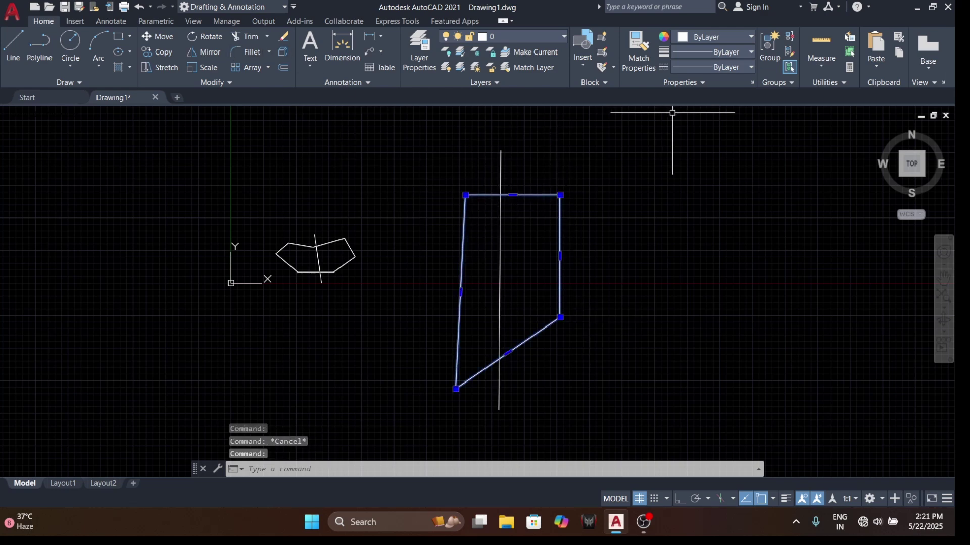
{"action": "type", "text": "LI"}
{"action": "key", "text": "Return"}
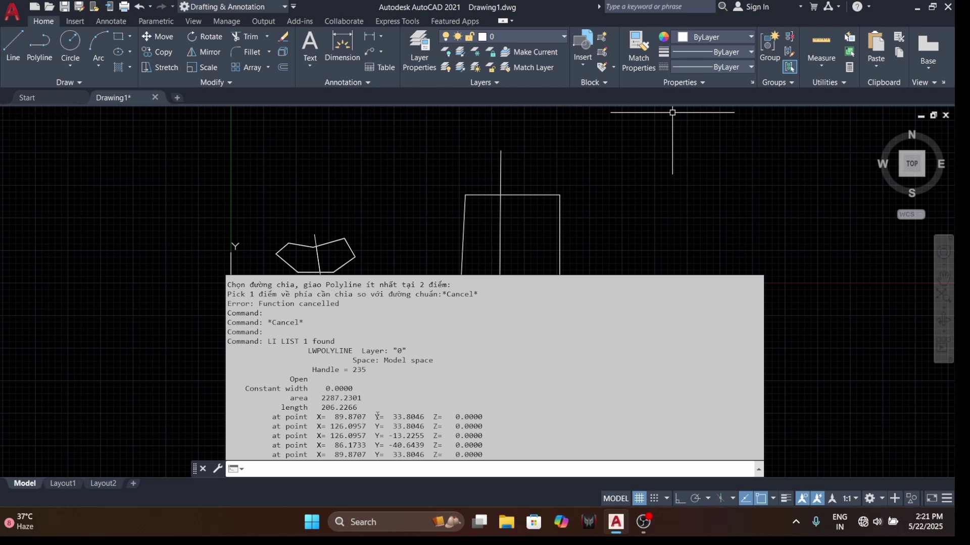
- Run CD on the quadrilateral and its near-vertical dividing line, cutting off area 1143.61505 on the left with the parallel-move option S
{"action": "type", "text": "CD"}
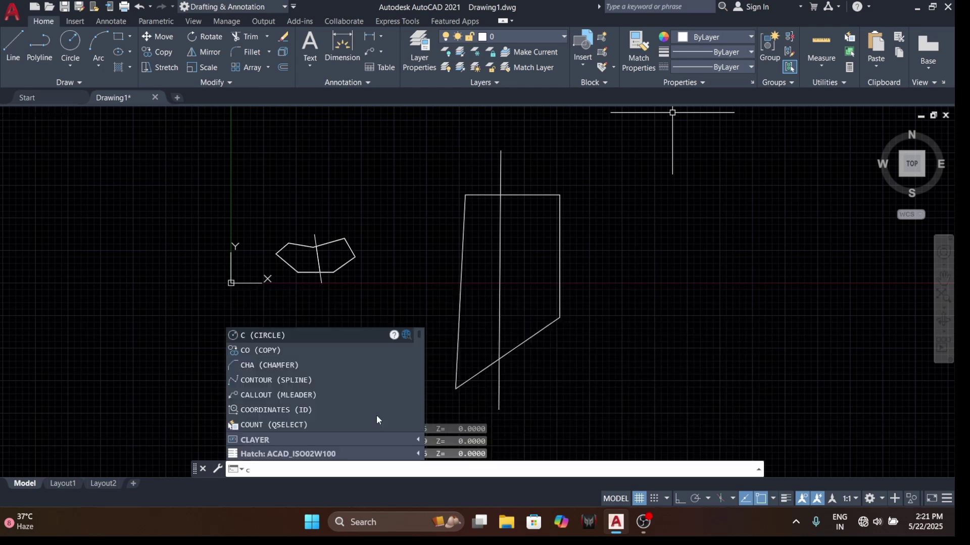
{"action": "key", "text": "Return"}
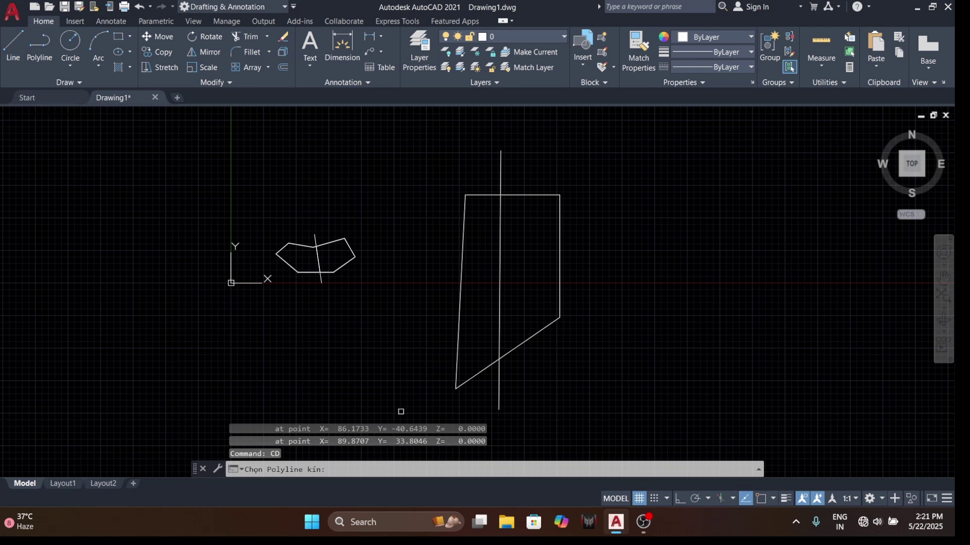
{"action": "left_click", "coordinate": [459, 345]}
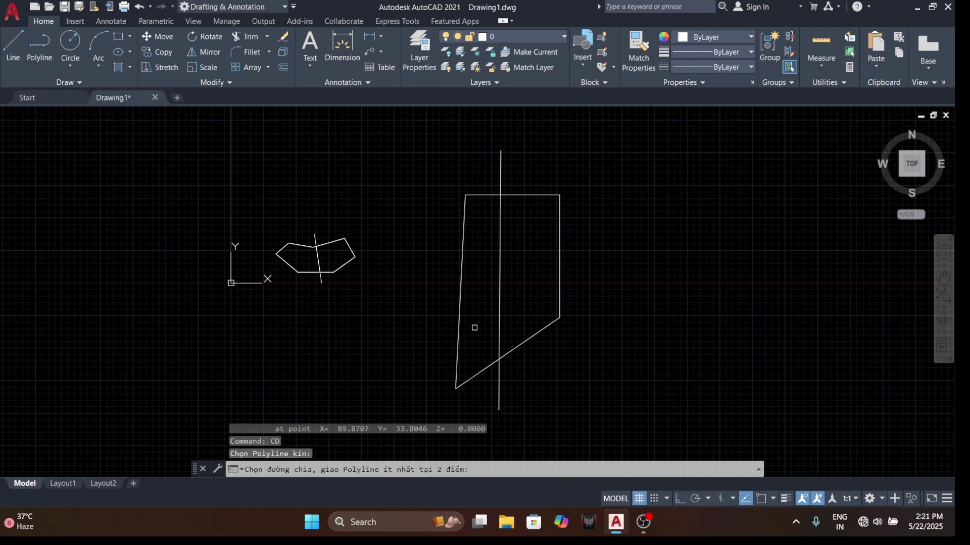
{"action": "left_click", "coordinate": [500, 337]}
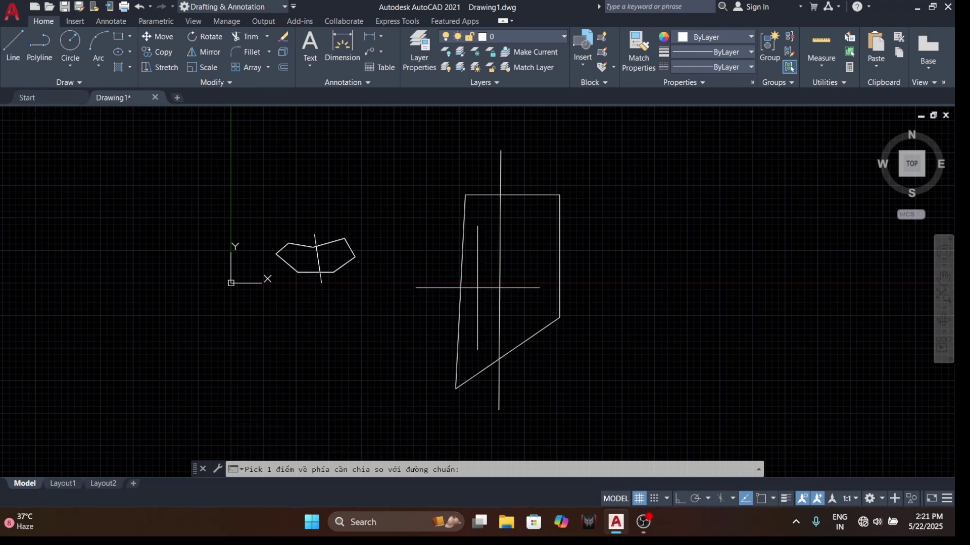
{"action": "left_click", "coordinate": [478, 288]}
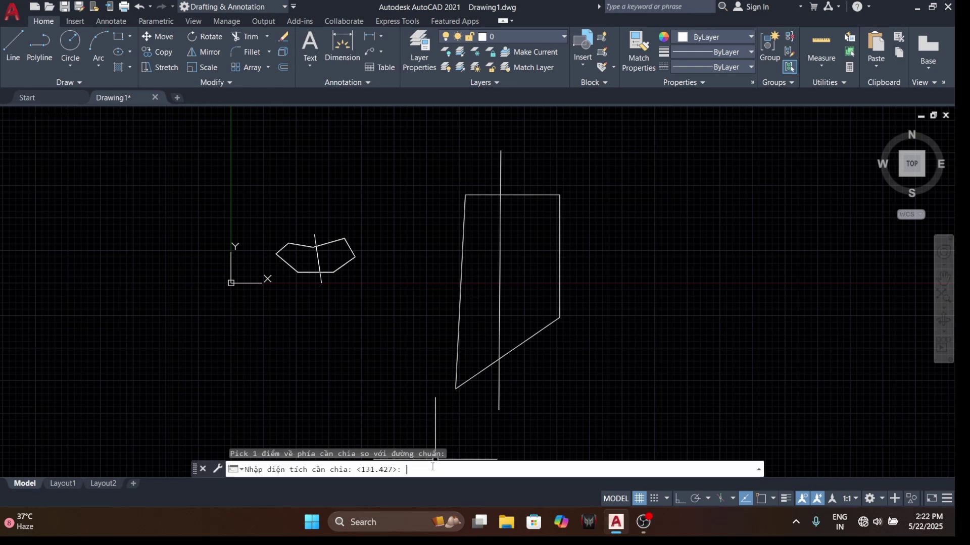
{"action": "type", "text": "1143.61505"}
{"action": "key", "text": "Return"}
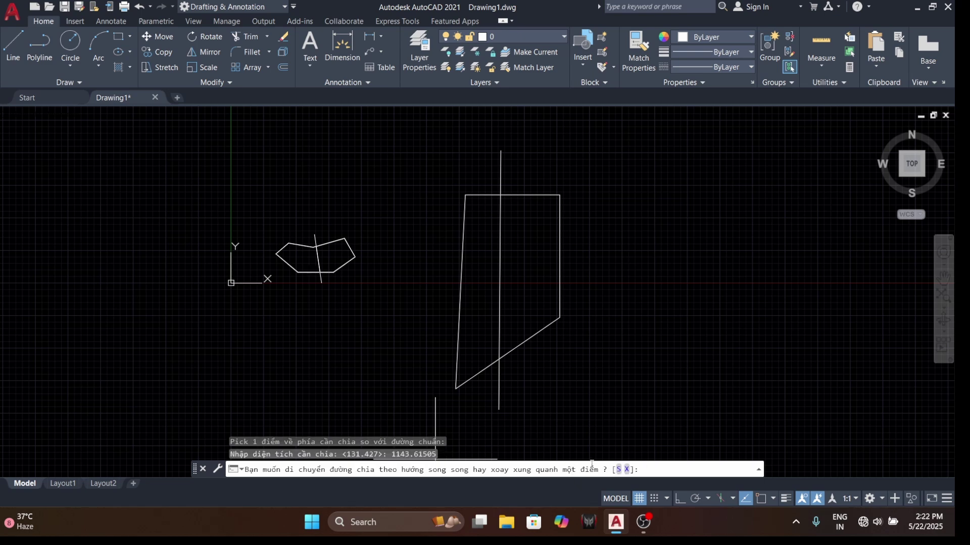
{"action": "left_click", "coordinate": [619, 470]}
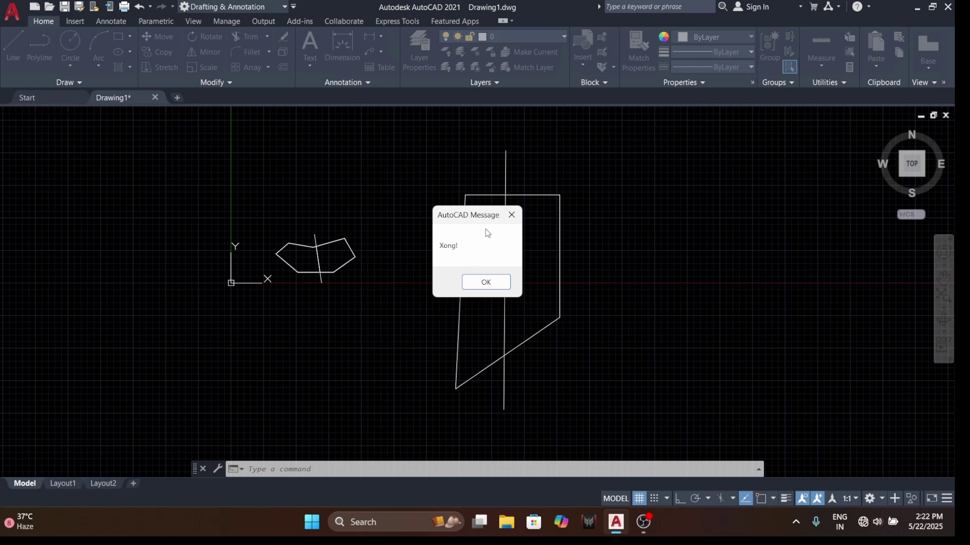
{"action": "left_click", "coordinate": [483, 281]}
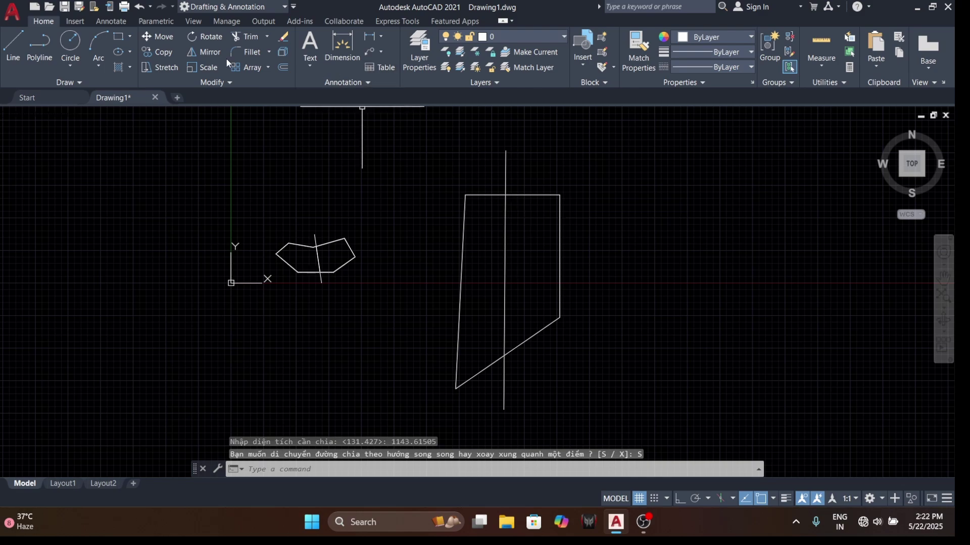
- Trace the quadrilateral's part left of the dividing line with a polyline, ending at its upper-left start corner
{"action": "left_click", "coordinate": [40, 56]}
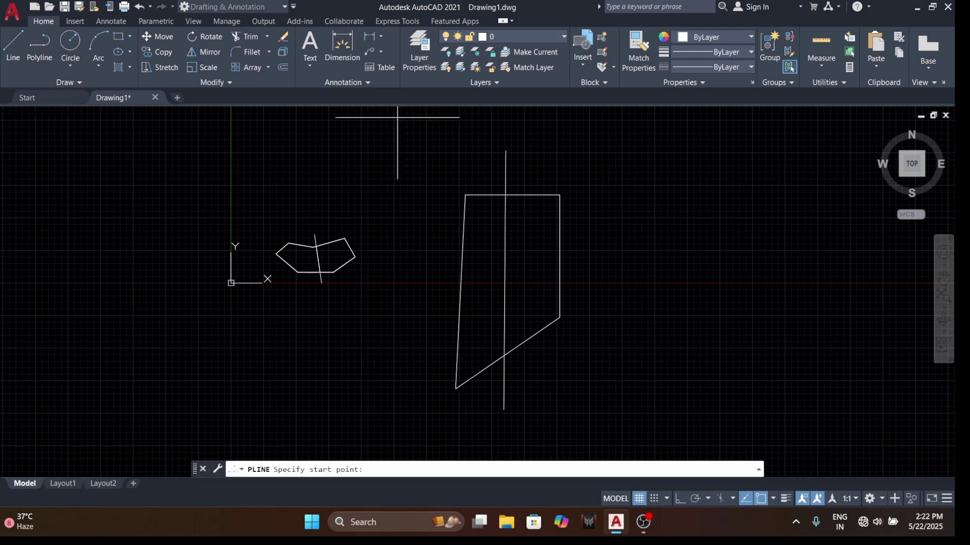
{"action": "left_click", "coordinate": [465, 195]}
{"action": "left_click", "coordinate": [505, 195]}
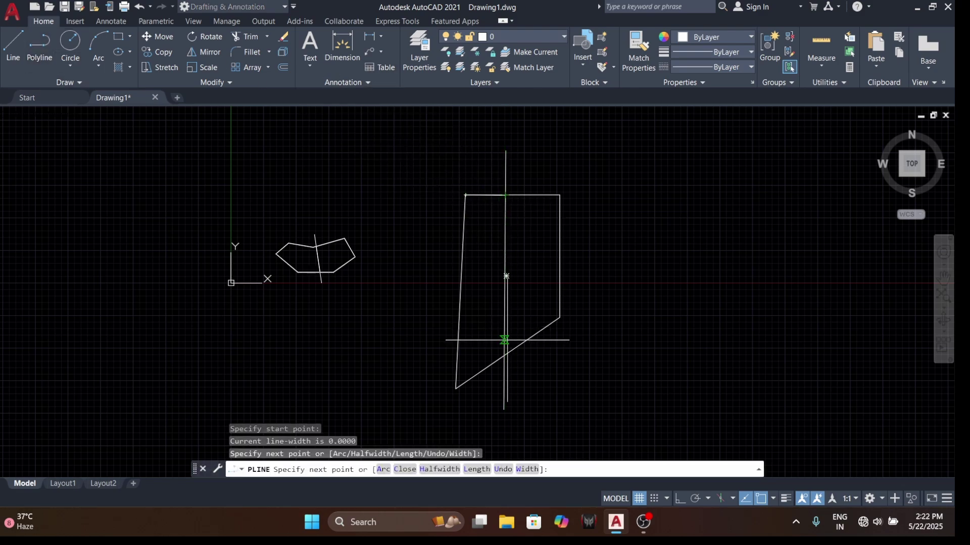
{"action": "scroll", "coordinate": [503, 353], "scroll_direction": "up", "scroll_amount": 6}
{"action": "left_click", "coordinate": [502, 364]}
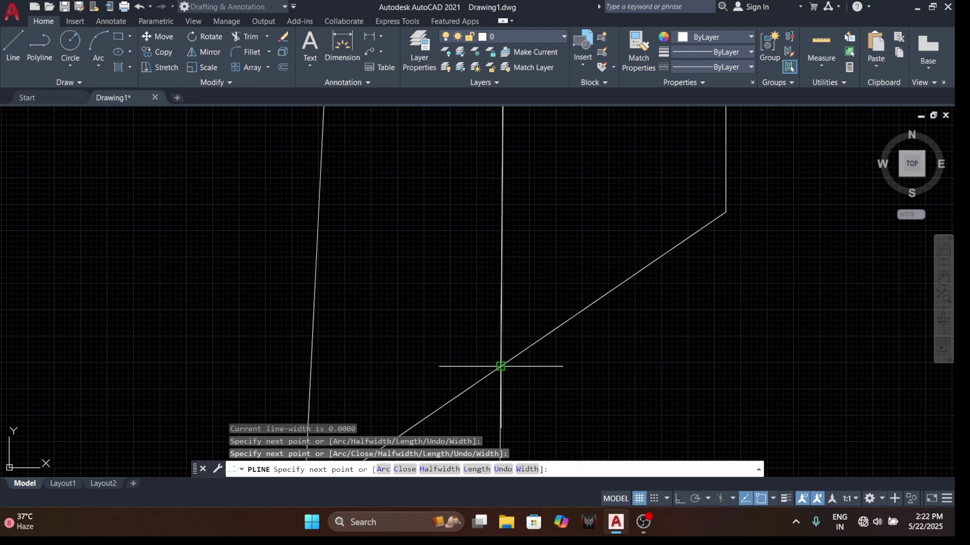
{"action": "scroll", "coordinate": [480, 374], "scroll_direction": "down", "scroll_amount": 5}
{"action": "scroll", "coordinate": [414, 396], "scroll_direction": "up", "scroll_amount": 5}
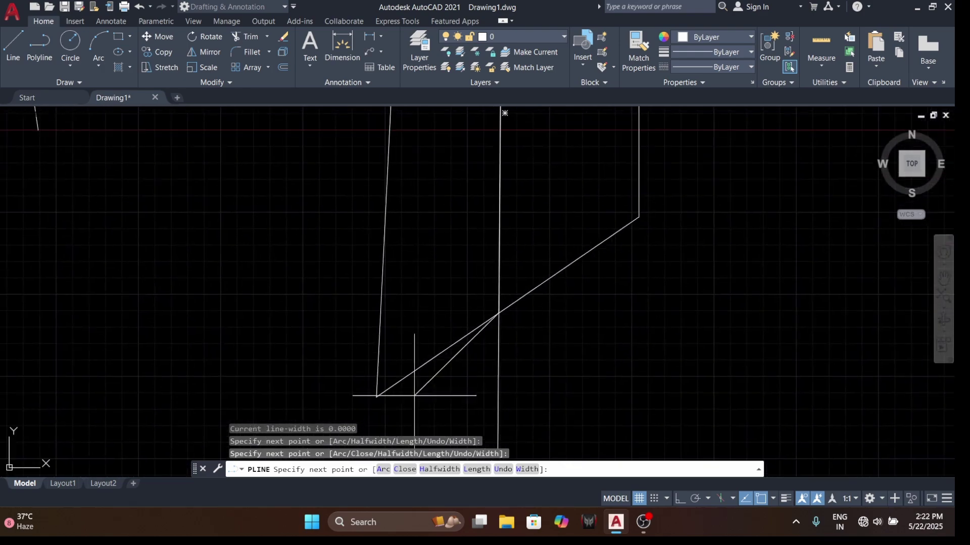
{"action": "left_click", "coordinate": [376, 396]}
{"action": "scroll", "coordinate": [377, 342], "scroll_direction": "down", "scroll_amount": 3}
{"action": "middle_click_drag", "start_coordinate": [377, 341], "coordinate": [377, 390]}
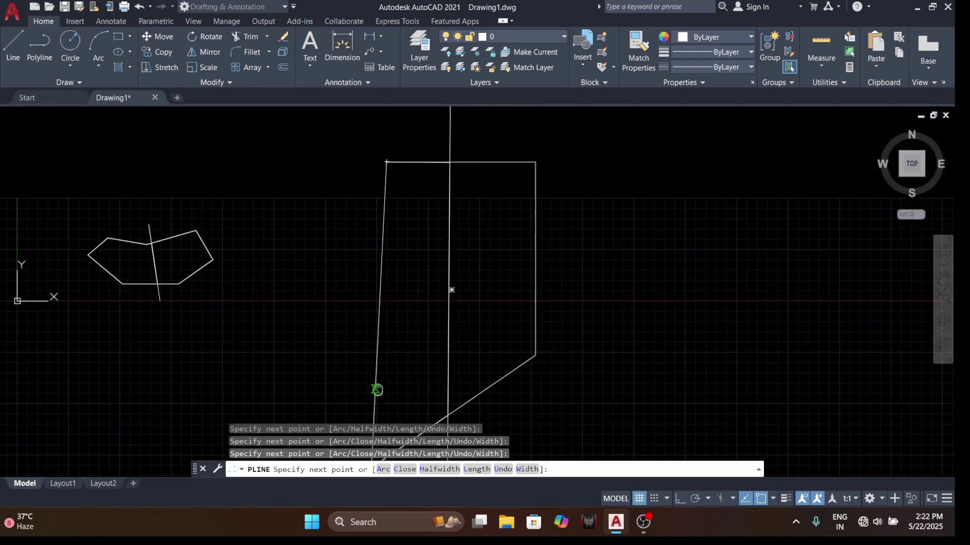
{"action": "left_click", "coordinate": [386, 162]}
{"action": "key", "text": "Escape"}
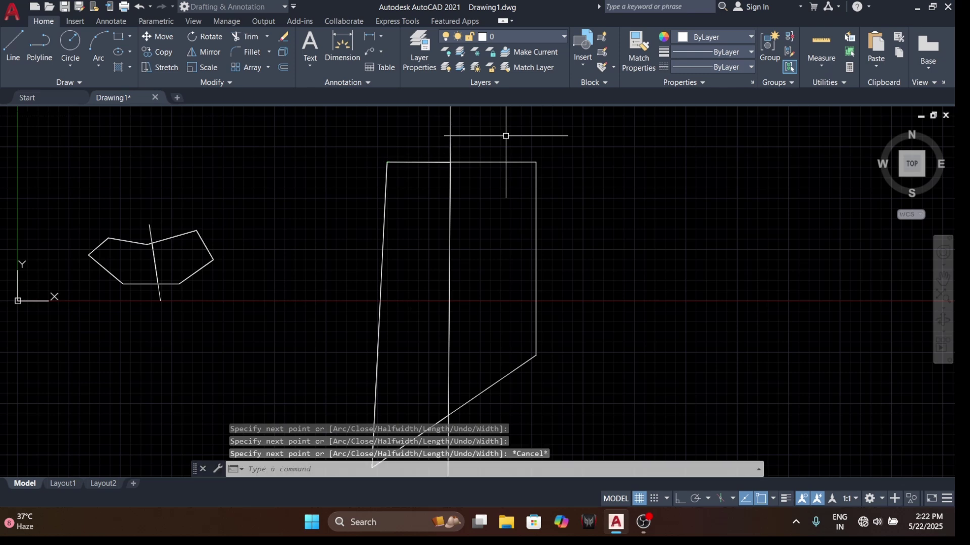
- Try to trace the quadrilateral's part right of the dividing line with a polyline, starting at the line's upper crossing
{"action": "left_click", "coordinate": [40, 44]}
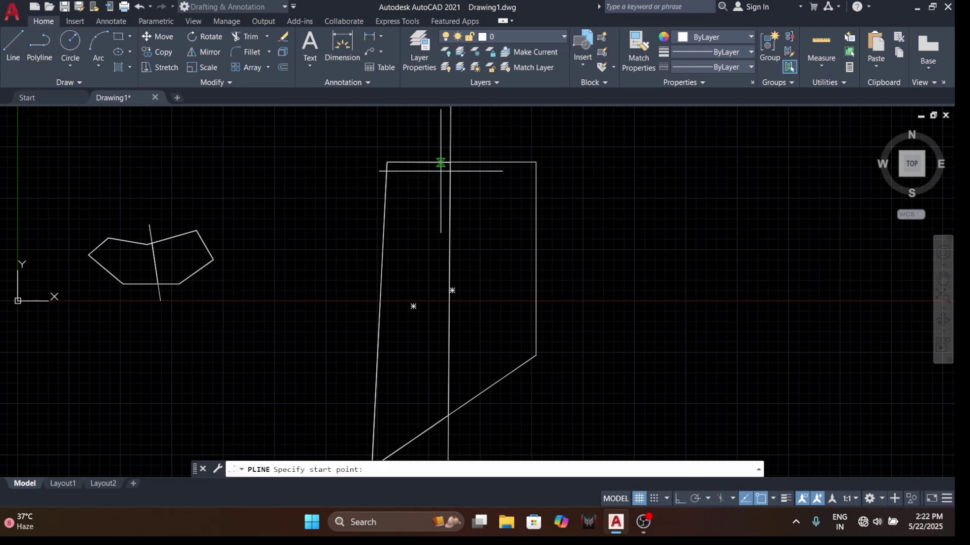
{"action": "left_click", "coordinate": [450, 162]}
{"action": "left_click", "coordinate": [536, 163]}
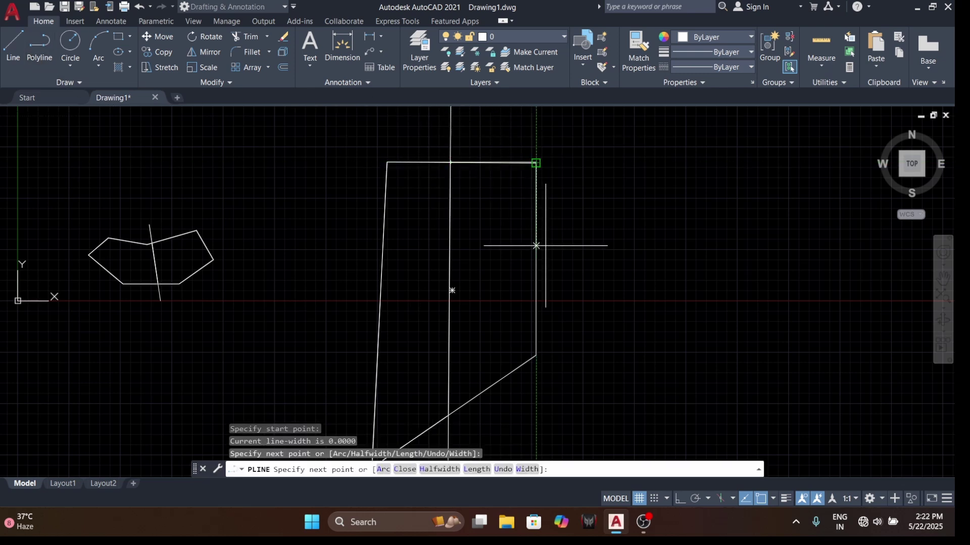
{"action": "left_click", "coordinate": [536, 355]}
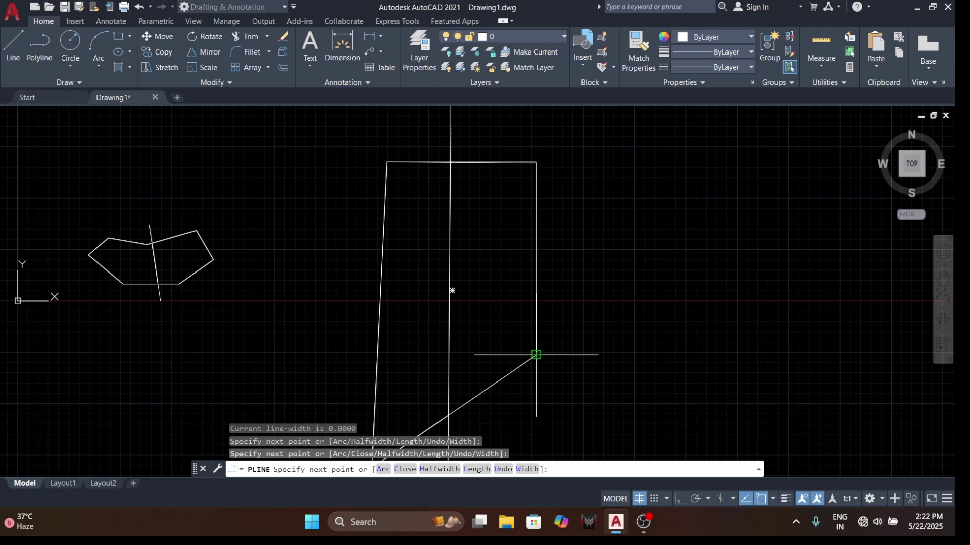
{"action": "left_click", "coordinate": [449, 415]}
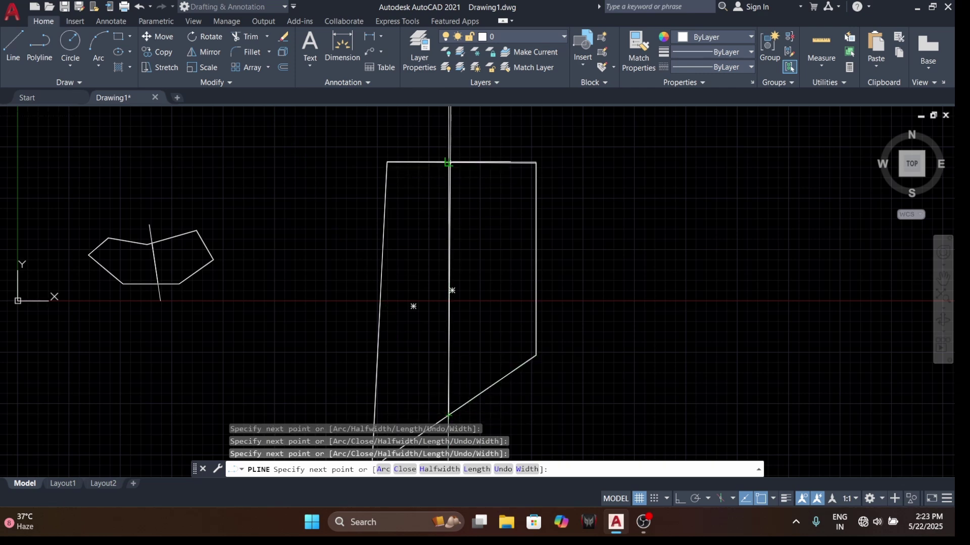
{"action": "scroll", "coordinate": [449, 162], "scroll_direction": "up", "scroll_amount": 6}
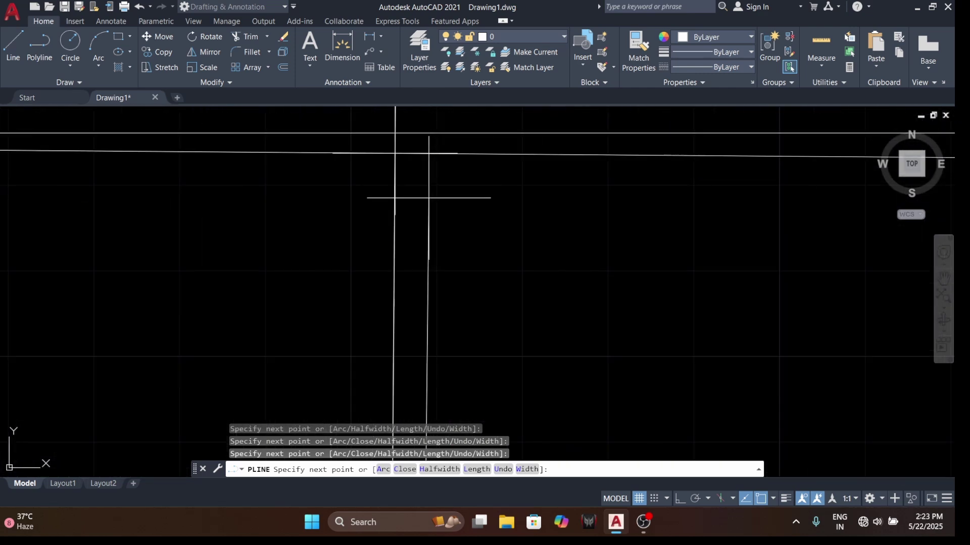
{"action": "scroll", "coordinate": [404, 195], "scroll_direction": "up", "scroll_amount": 5}
{"action": "key", "text": "Escape"}
{"action": "key", "text": "Escape"}
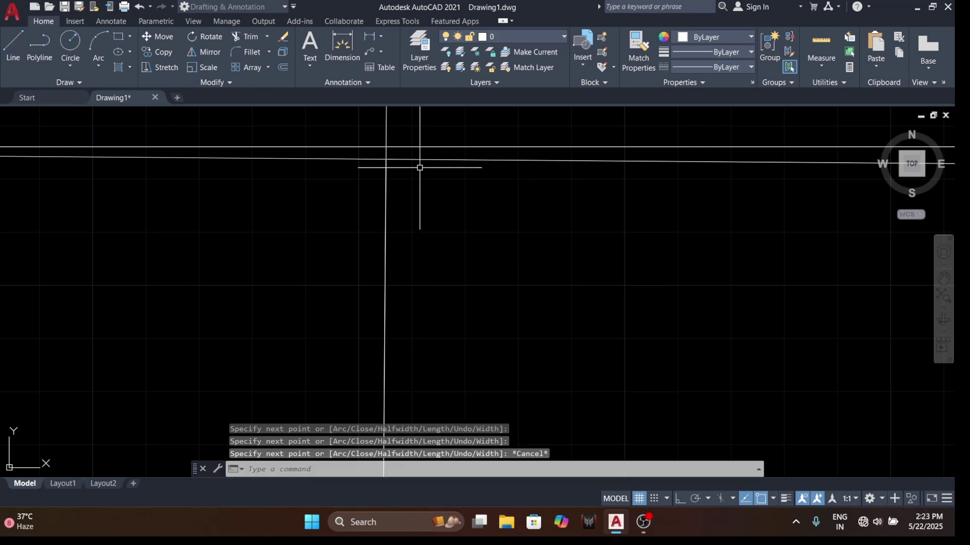
- Erase the incomplete polyline traced around the right part, keeping the original quadrilateral
{"action": "left_click", "coordinate": [431, 152]}
{"action": "scroll", "coordinate": [439, 166], "scroll_direction": "down", "scroll_amount": 5}
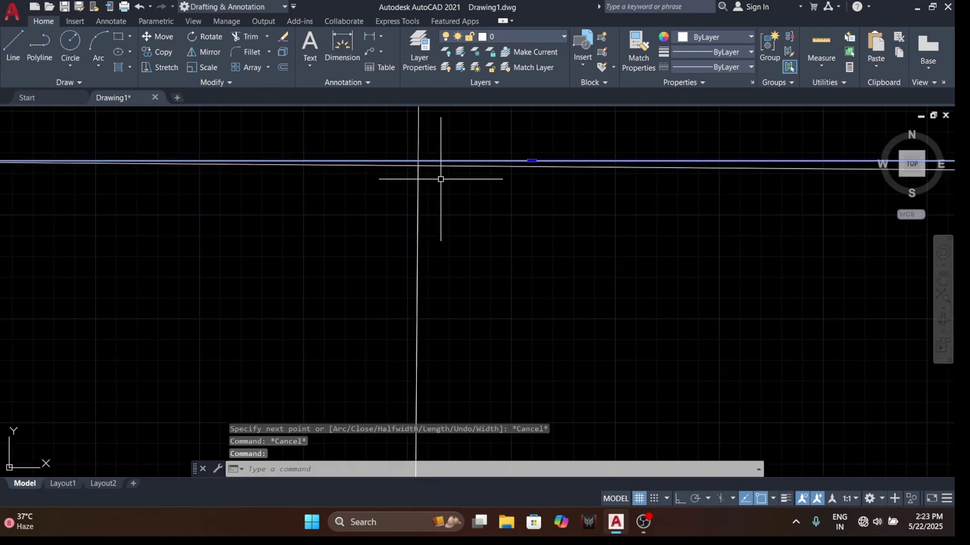
{"action": "scroll", "coordinate": [442, 170], "scroll_direction": "up", "scroll_amount": 5}
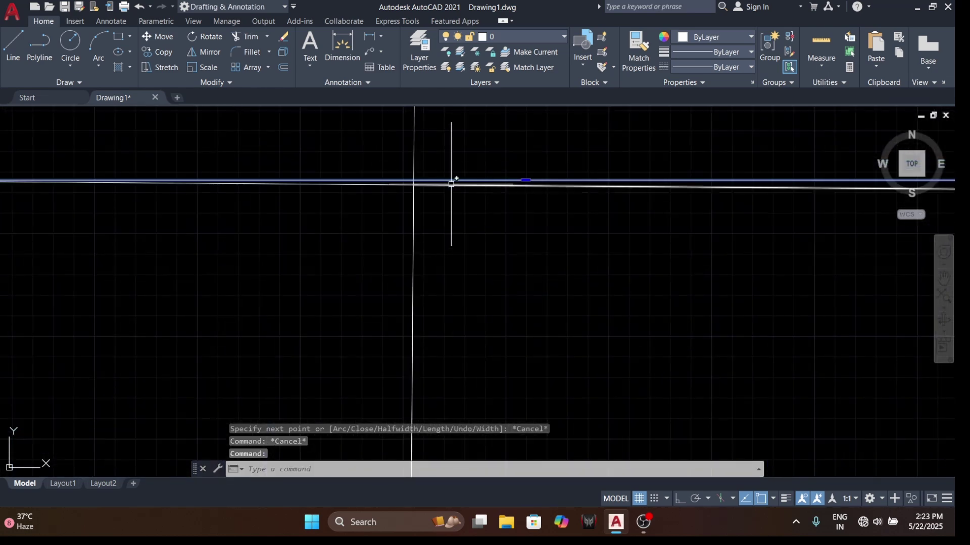
{"action": "scroll", "coordinate": [449, 185], "scroll_direction": "up", "scroll_amount": 2}
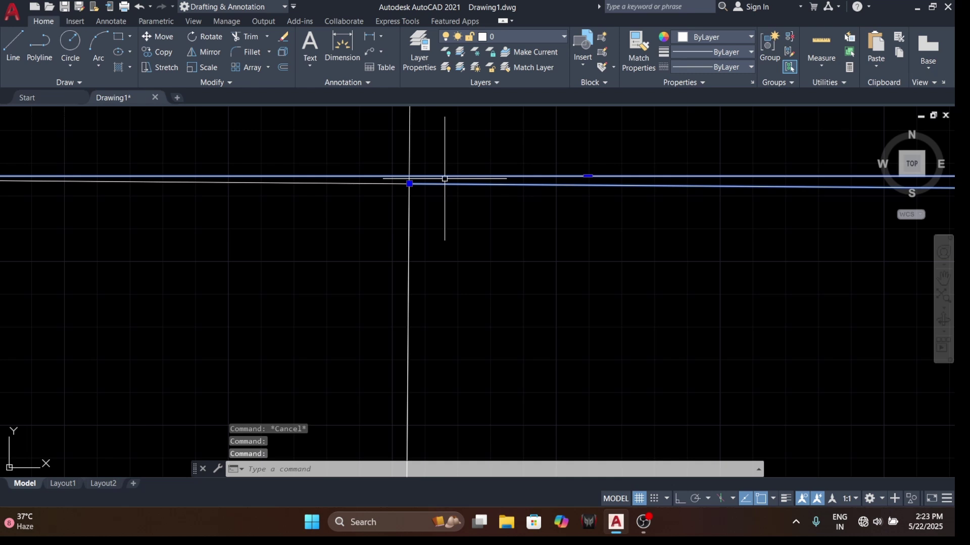
{"action": "key", "text": "Delete"}
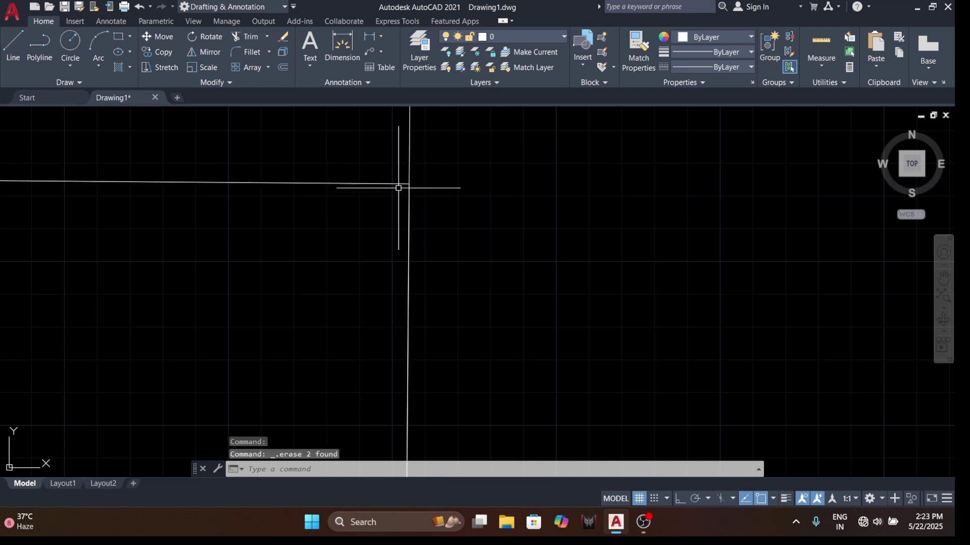
{"action": "key", "text": "ctrl+z"}
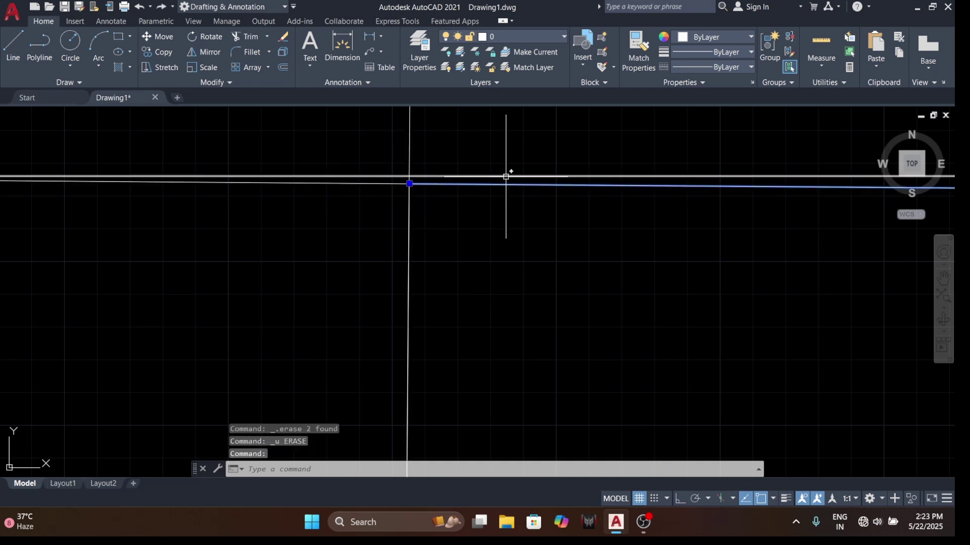
{"action": "key", "text": "Delete"}
- Stretch the left part polyline's upper-right vertex onto the intersection of the dividing line and the quadrilateral's top edge
{"action": "left_click", "coordinate": [410, 186]}
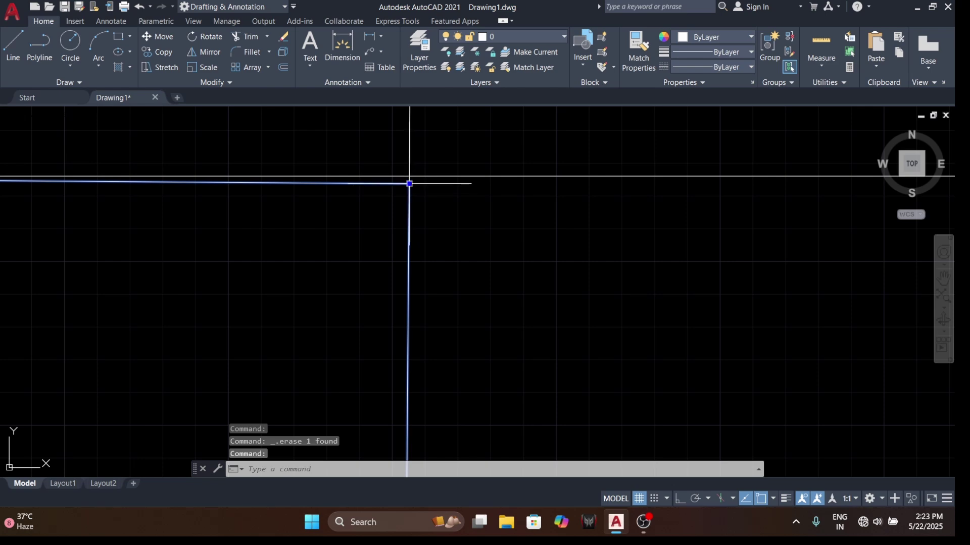
{"action": "left_click", "coordinate": [409, 183]}
{"action": "left_click", "coordinate": [410, 176]}
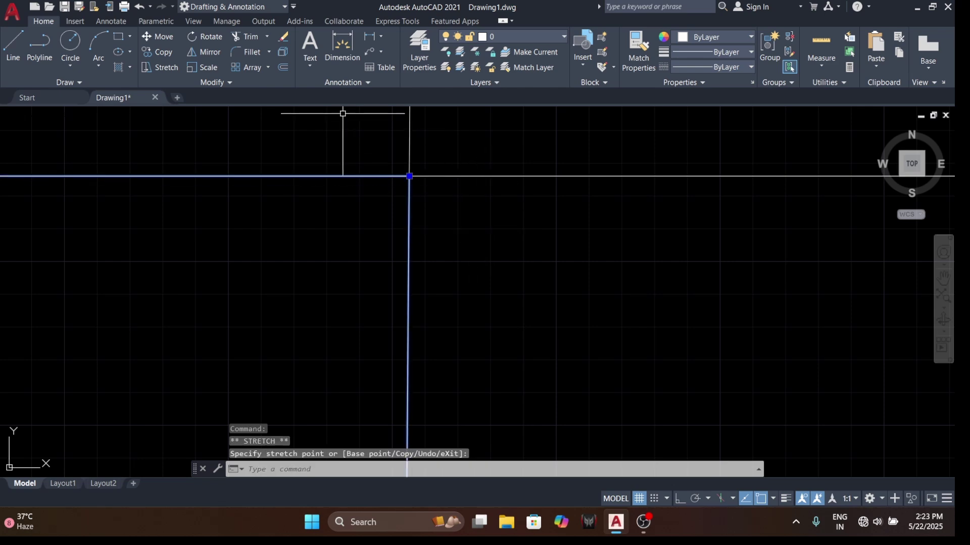
- Trace the quadrilateral's part right of the dividing line with a polyline, starting and ending at the line's intersection with the top edge
{"action": "left_click", "coordinate": [39, 45]}
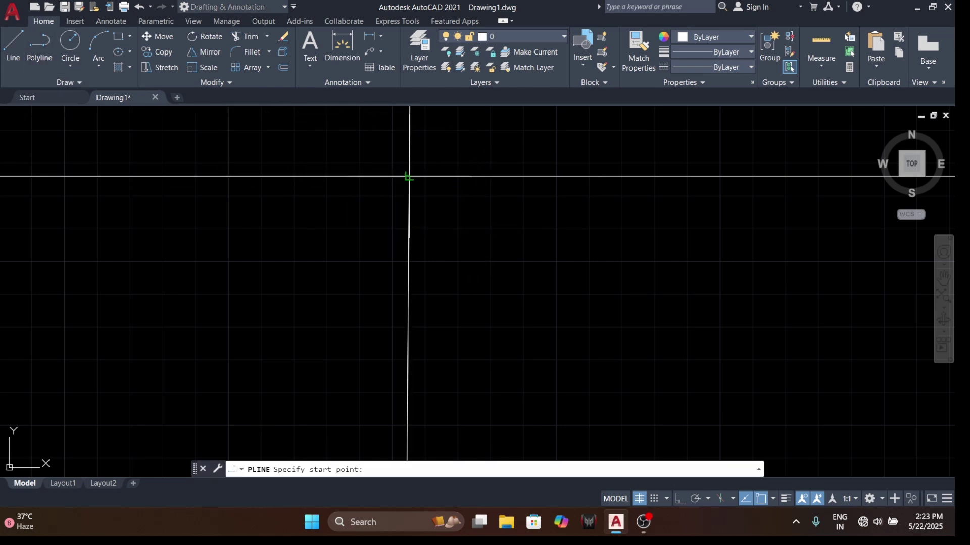
{"action": "left_click", "coordinate": [410, 176]}
{"action": "scroll", "coordinate": [617, 180], "scroll_direction": "down", "scroll_amount": 2}
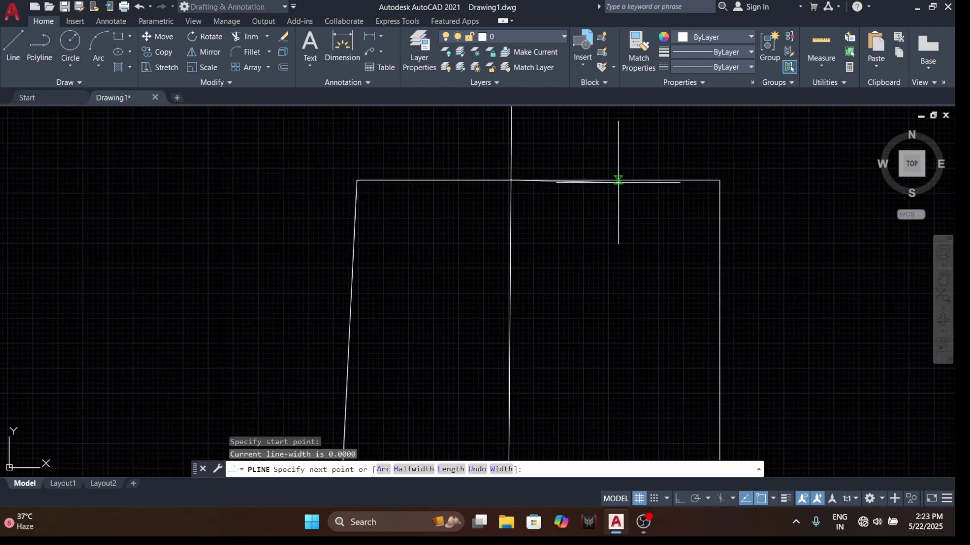
{"action": "left_click", "coordinate": [719, 180]}
{"action": "middle_click_drag", "start_coordinate": [747, 297], "coordinate": [676, 248]}
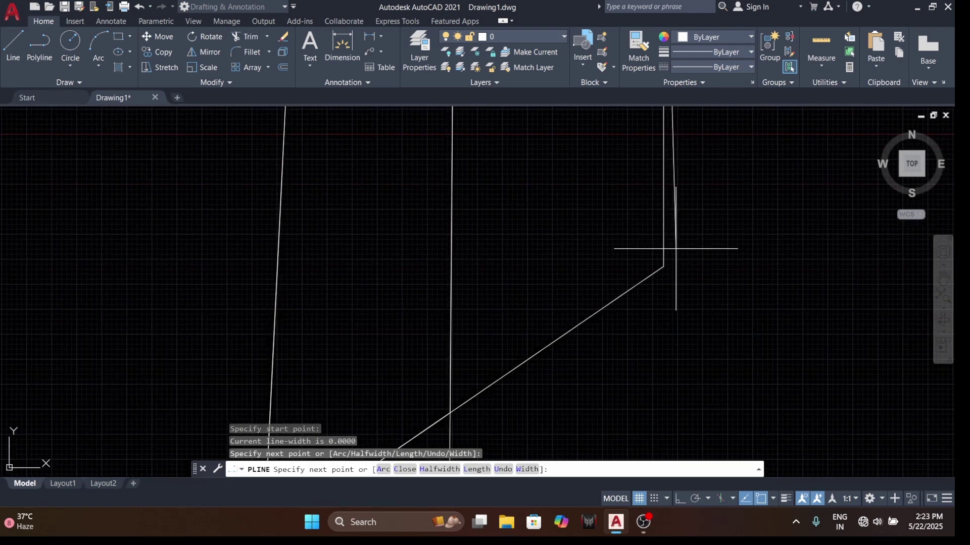
{"action": "left_click", "coordinate": [662, 266]}
{"action": "scroll", "coordinate": [499, 331], "scroll_direction": "up", "scroll_amount": 4}
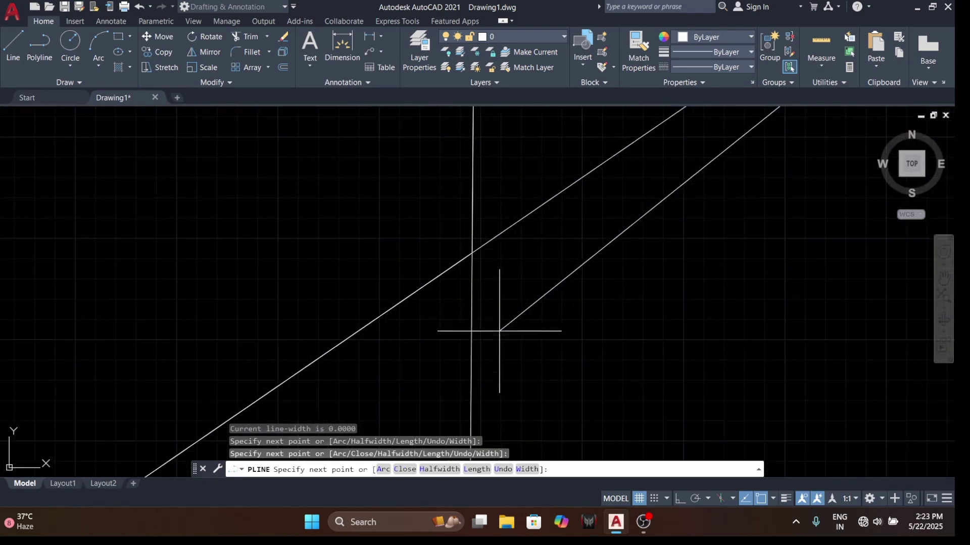
{"action": "left_click", "coordinate": [472, 252]}
{"action": "scroll", "coordinate": [474, 247], "scroll_direction": "down", "scroll_amount": 5}
{"action": "middle_click_drag", "start_coordinate": [476, 242], "coordinate": [483, 306]}
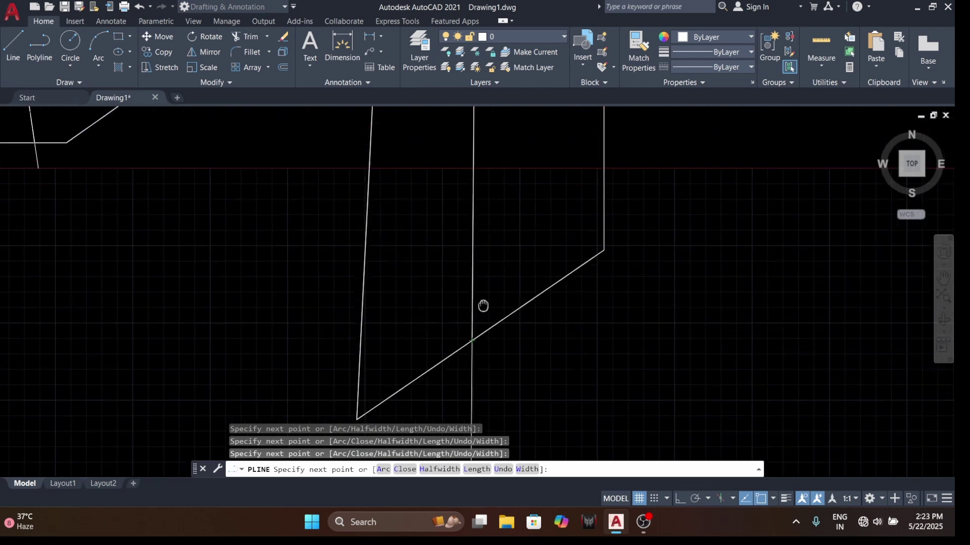
{"action": "scroll", "coordinate": [417, 281], "scroll_direction": "down", "scroll_amount": 3}
{"action": "scroll", "coordinate": [434, 331], "scroll_direction": "up", "scroll_amount": 7}
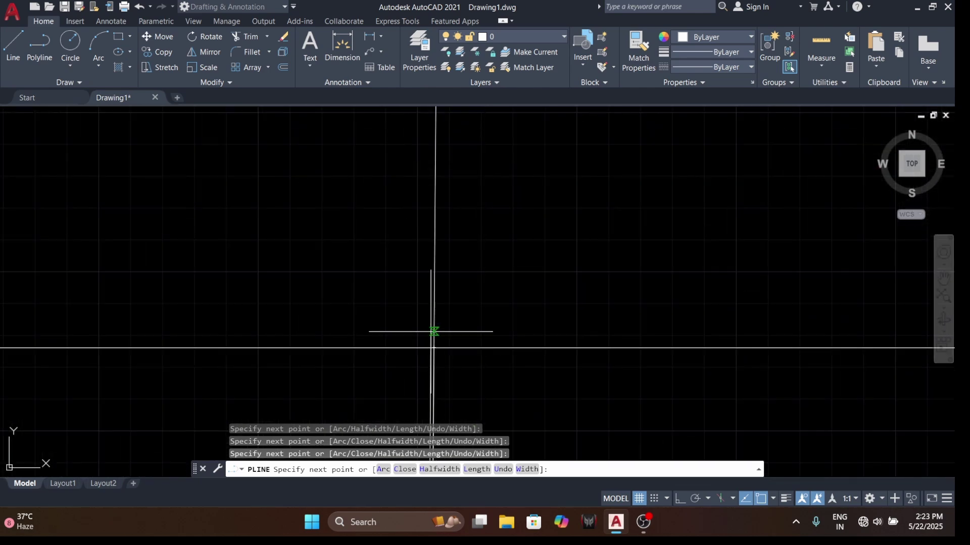
{"action": "left_click", "coordinate": [434, 347]}
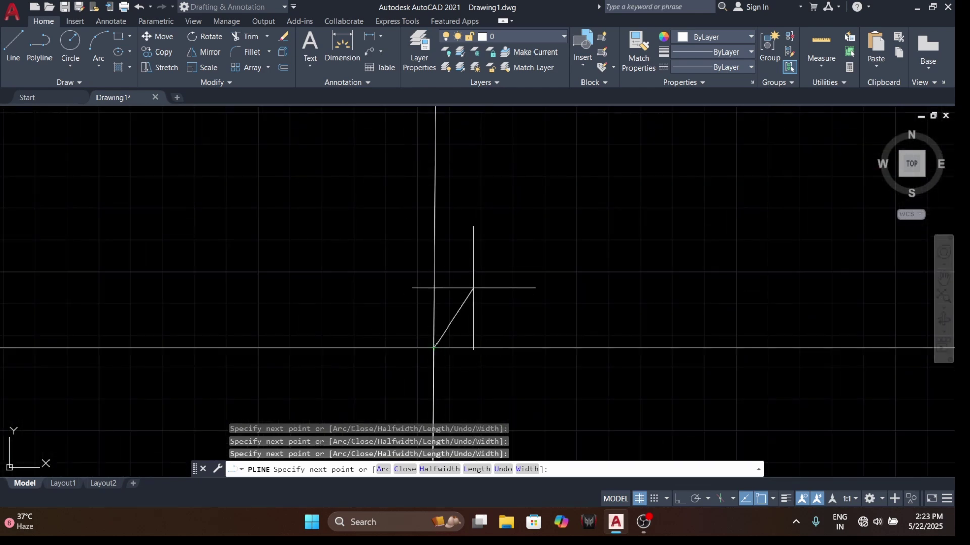
{"action": "key", "text": "Escape"}
- List the properties of the left part polyline to check its area
{"action": "left_click", "coordinate": [484, 347]}
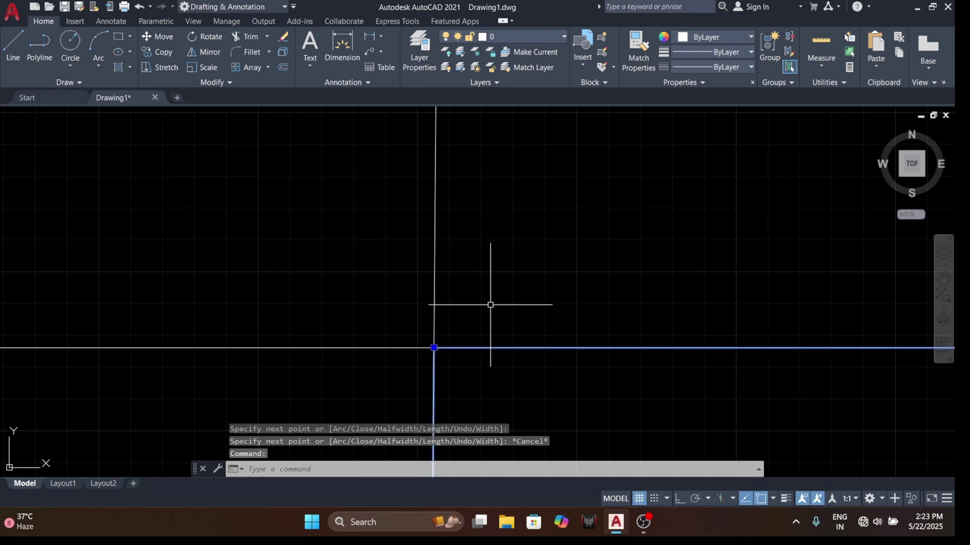
{"action": "scroll", "coordinate": [502, 273], "scroll_direction": "down", "scroll_amount": 6}
{"action": "scroll", "coordinate": [560, 258], "scroll_direction": "down", "scroll_amount": 2}
{"action": "type", "text": "l"}
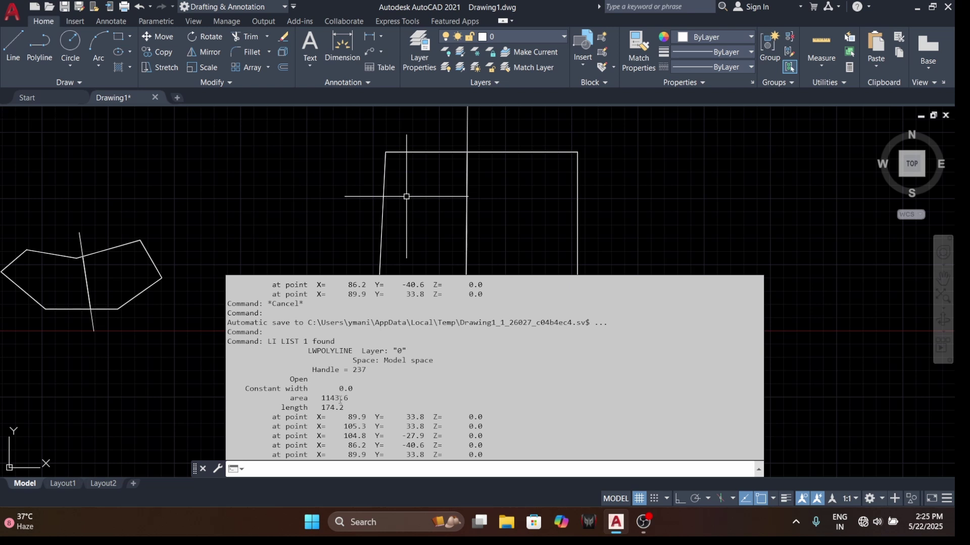
{"action": "key", "text": "Escape"}
- List the properties of the right part polyline to compare its area with the left part's
{"action": "key", "text": "Return"}
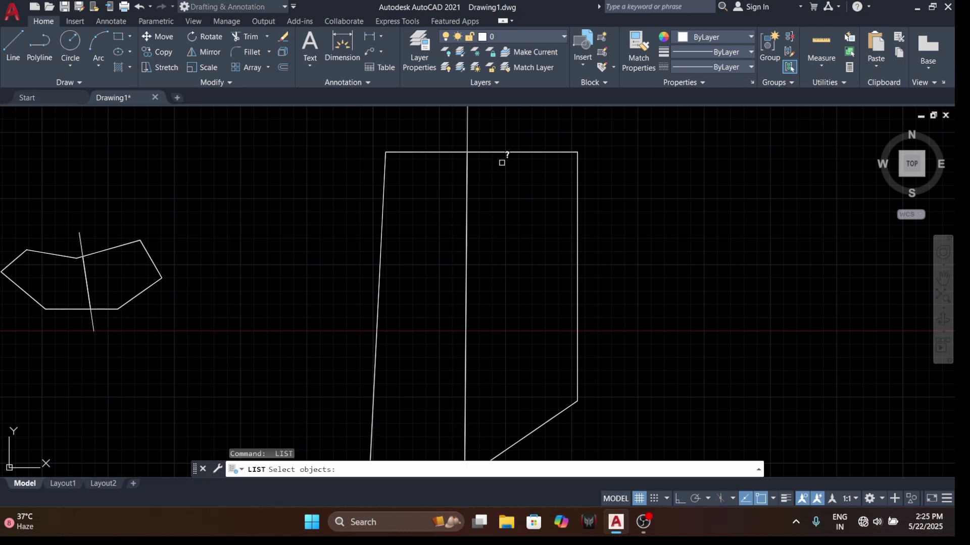
{"action": "left_click", "coordinate": [503, 153]}
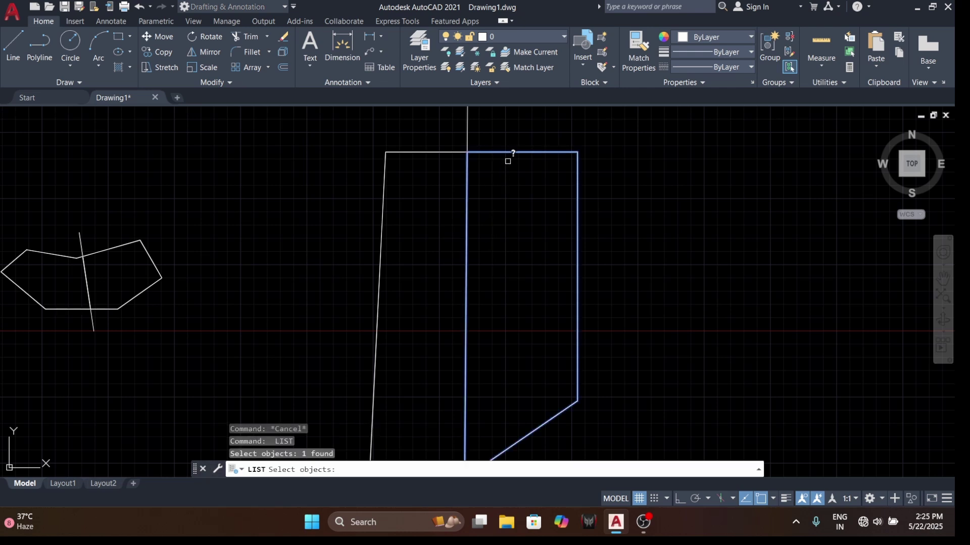
{"action": "key", "text": "Return"}
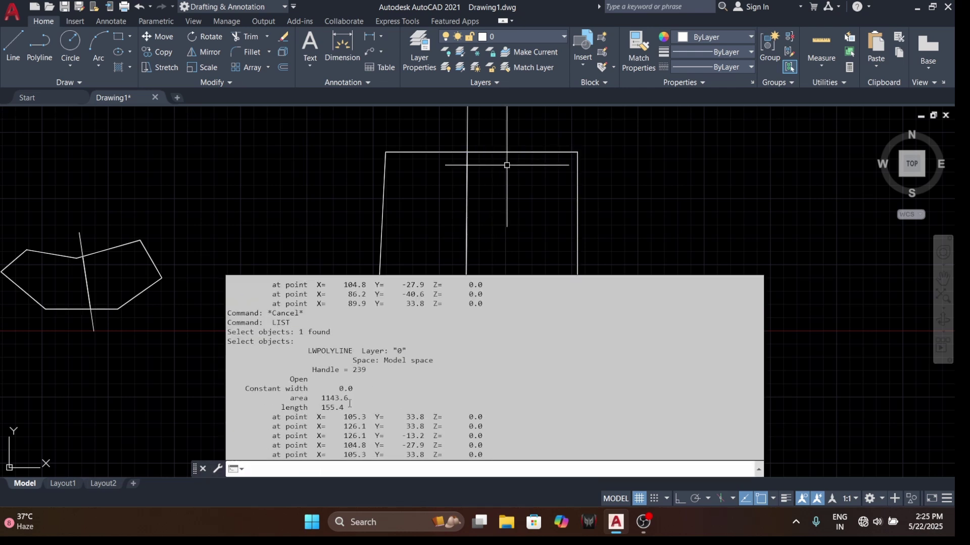
{"action": "key", "text": "Escape"}
{"action": "key", "text": "Escape"}
{"action": "scroll", "coordinate": [435, 442], "scroll_direction": "down", "scroll_amount": 4}
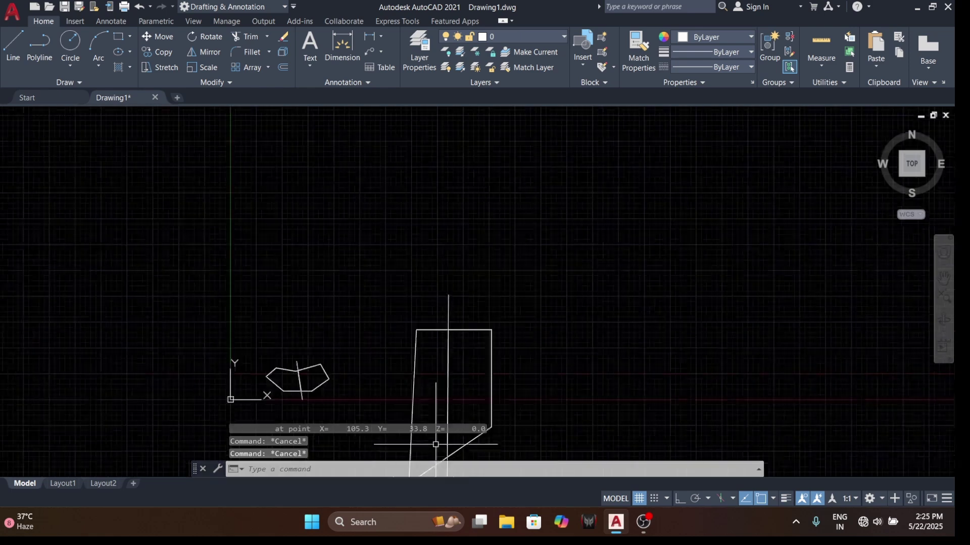
{"action": "middle_click_drag", "start_coordinate": [498, 336], "coordinate": [525, 246]}
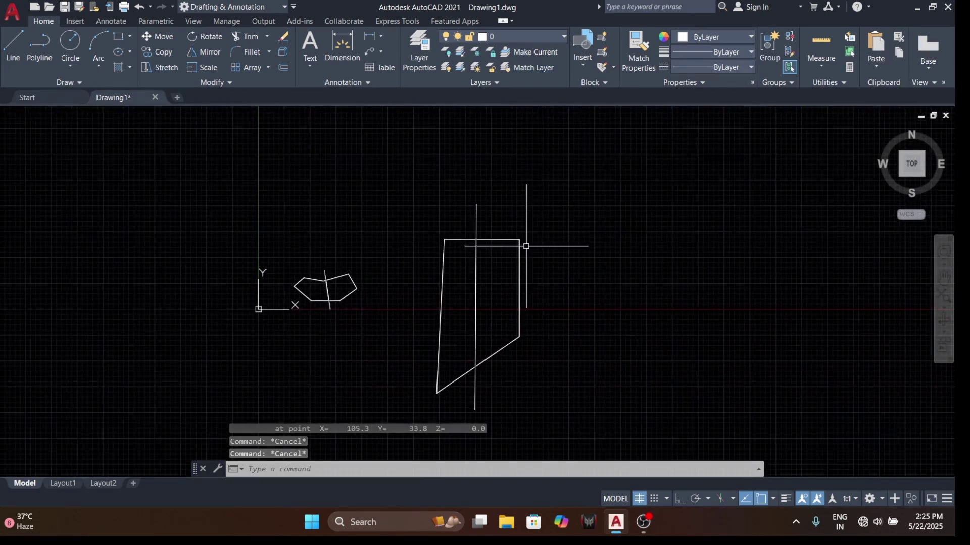